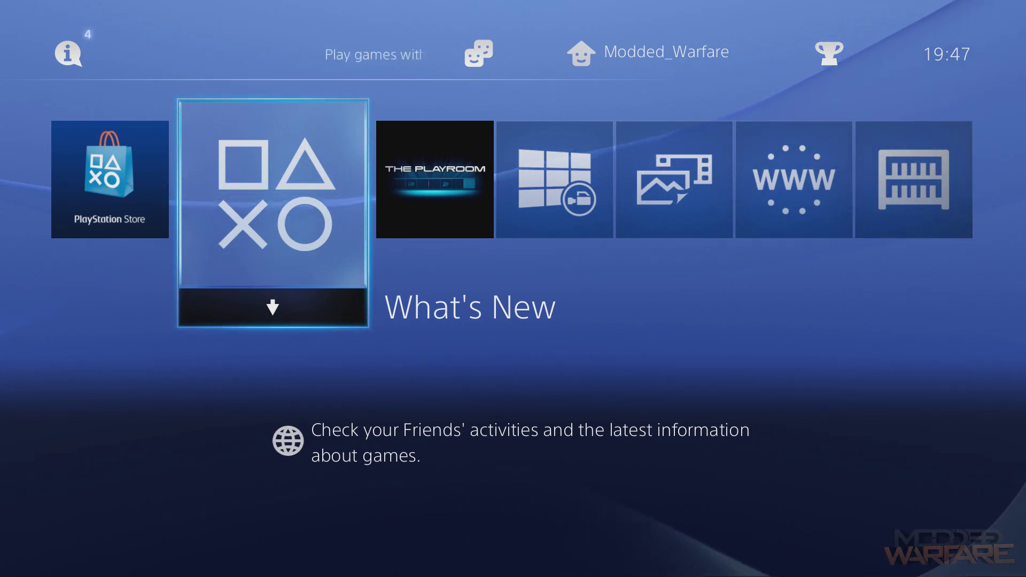
Open Settings > System > System Information and read system software version 3.15.
key("Right")
key("Right")
key("Right")
key("Right")
key("Right")
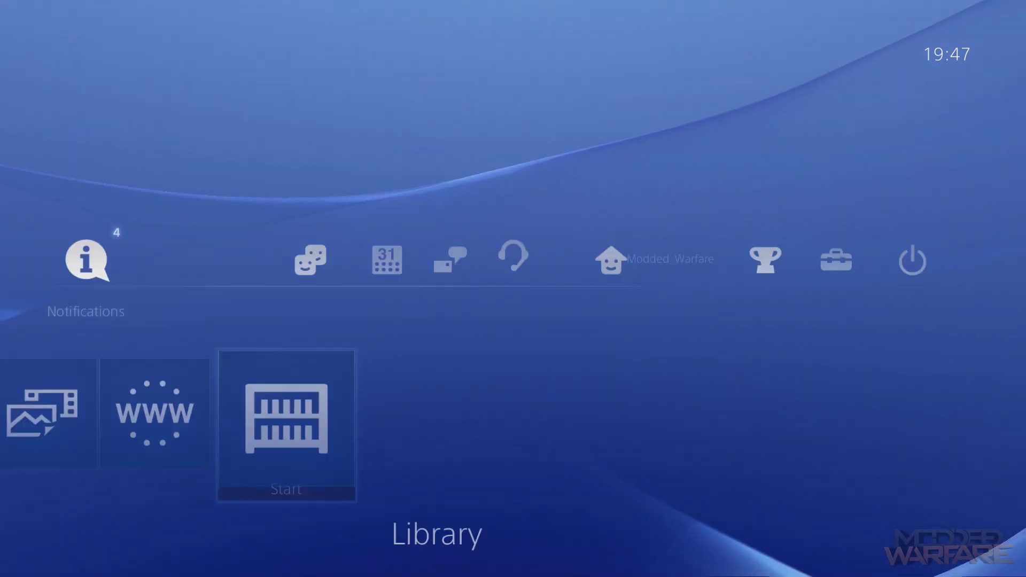
key("Up")
key("Right")
key("Return")
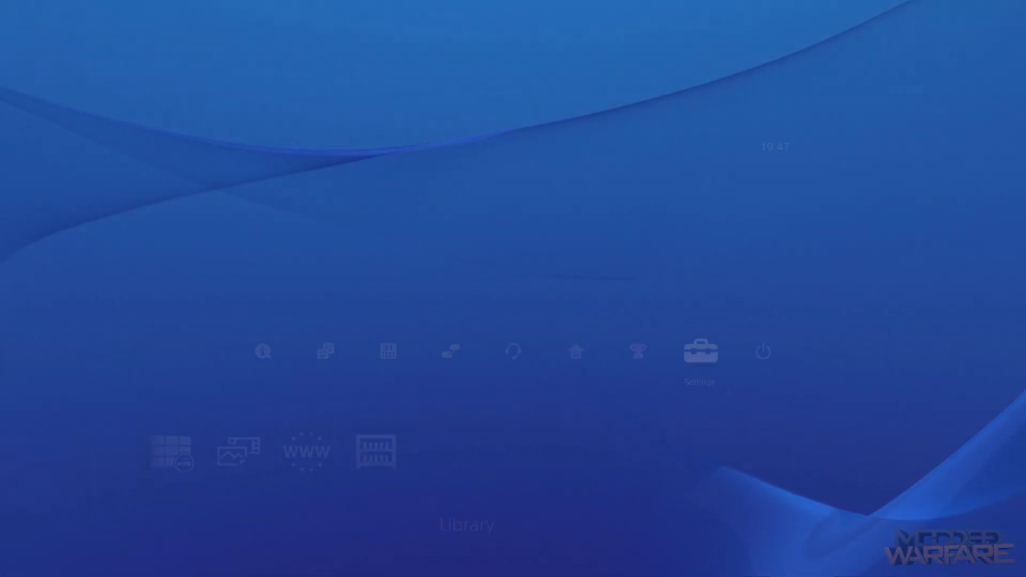
key("Down")
key("Down")
key("Down")
key("Down")
key("Down")
key("Down")
key("Down")
key("Down")
key("Down")
key("Down")
key("Down")
key("Down")
key("Down")
key("Down")
key("Down")
key("Down")
key("Up")
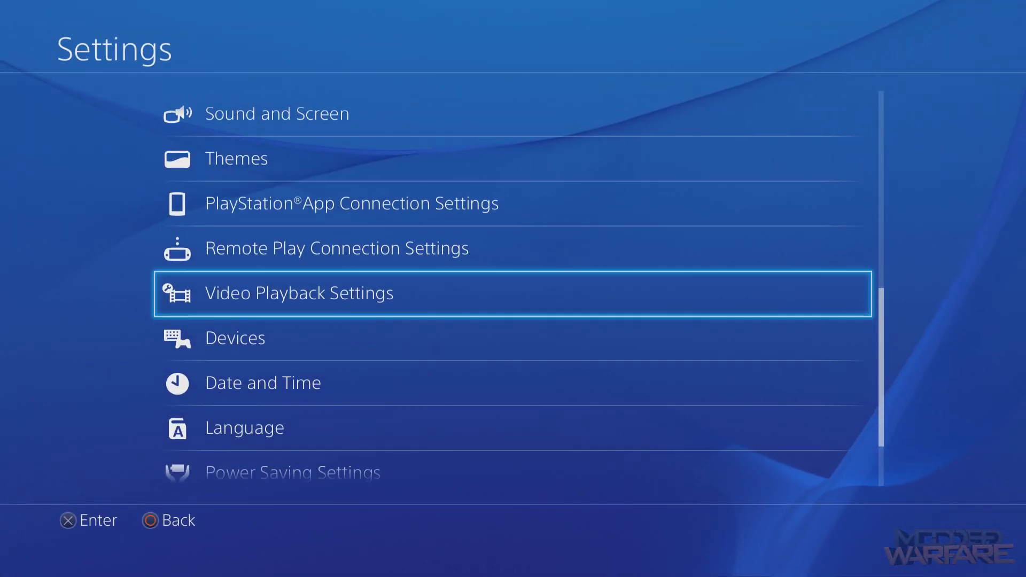
key("Up")
key("Up")
key("Up")
key("Up")
key("Up")
key("Up")
key("Up")
key("Up")
key("Down")
key("Down")
key("Down")
key("Down")
key("Down")
key("Down")
key("Down")
key("Down")
key("Down")
key("Down")
key("Down")
key("Down")
key("Down")
key("Down")
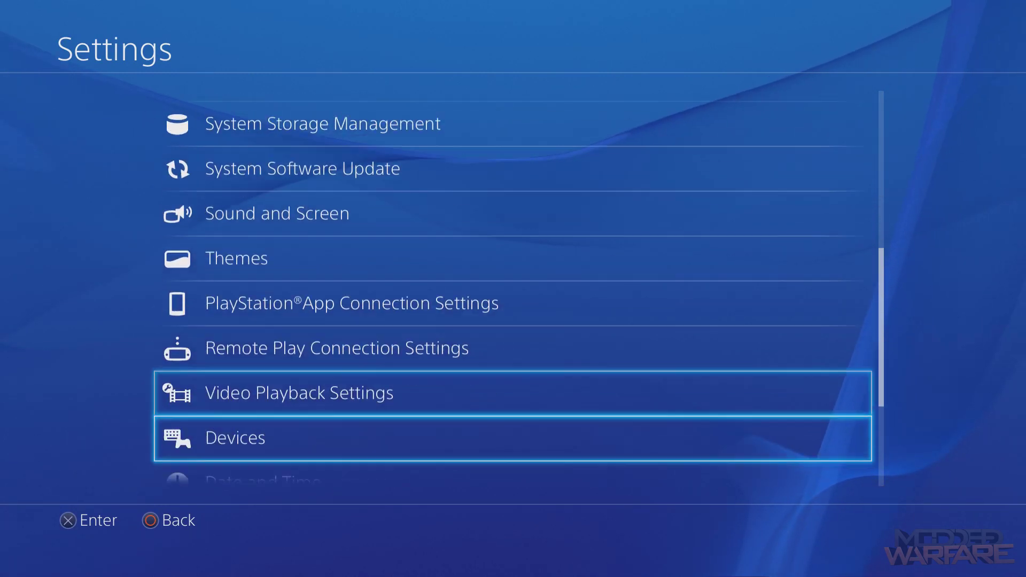
key("Up")
key("Return")
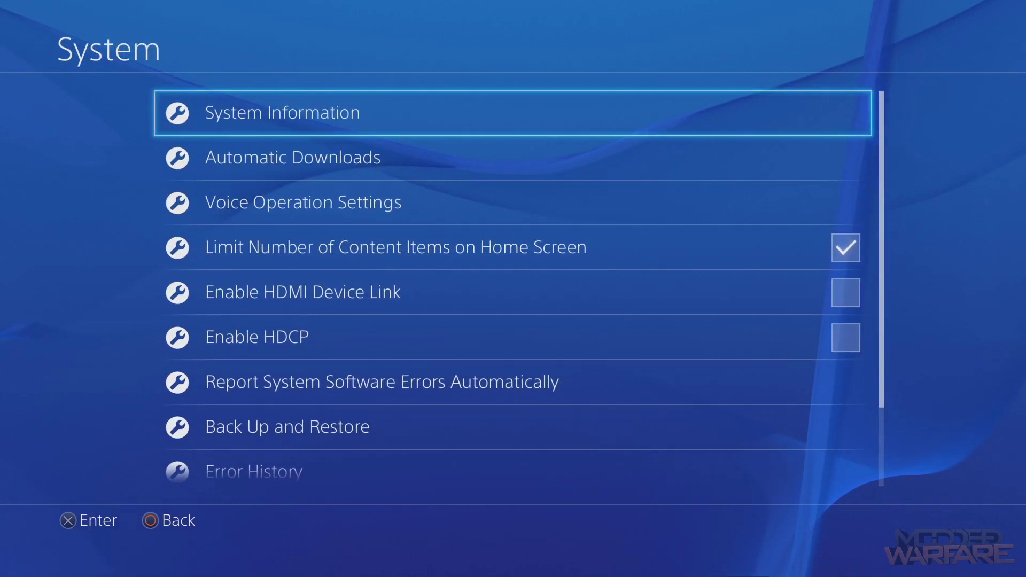
key("Down")
key("Up")
key("Return")
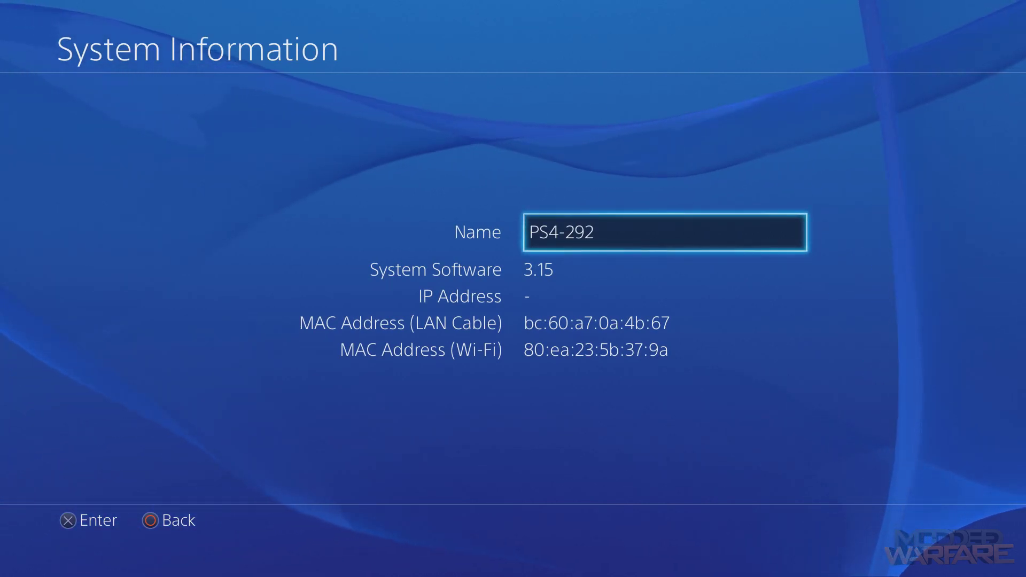
Back out of System Information and Settings to the home screen.
key("Escape")
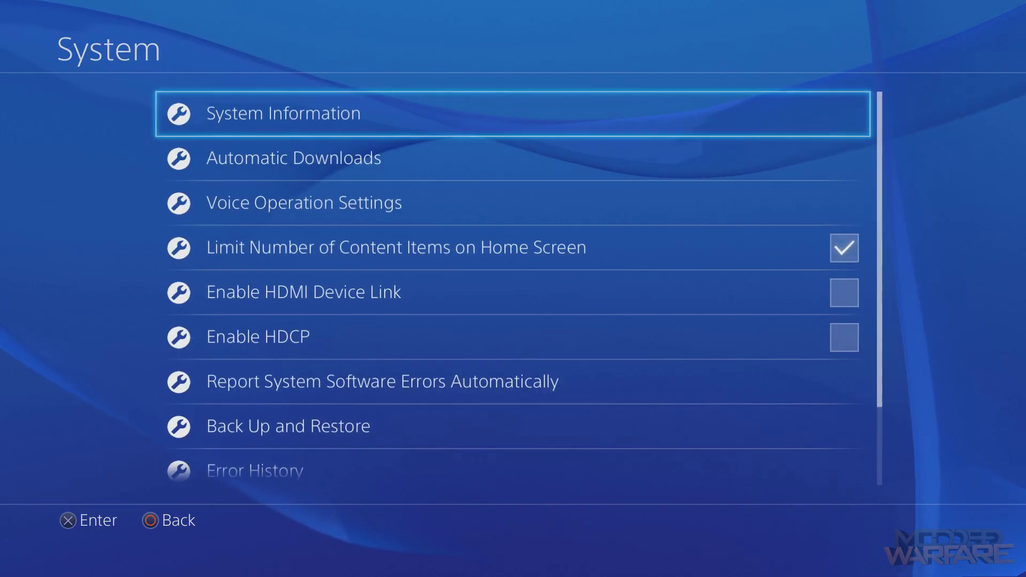
key("Escape")
key("Escape")
key("Down")
Browse the PlayStation Store and What's New tiles, then open Settings from the function area.
key("Left")
key("Left")
key("Left")
key("Left")
key("Left")
key("Left")
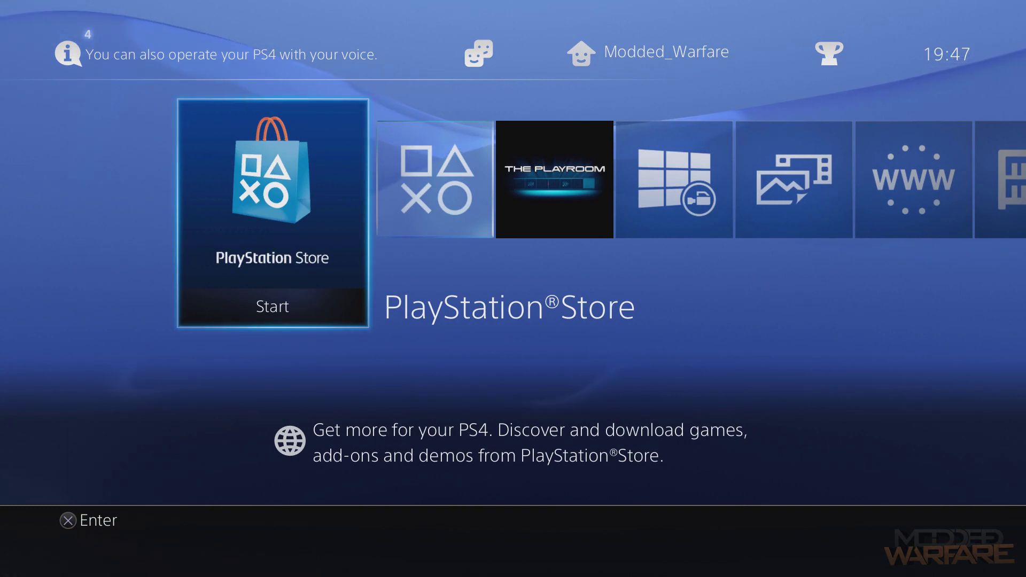
key("Right")
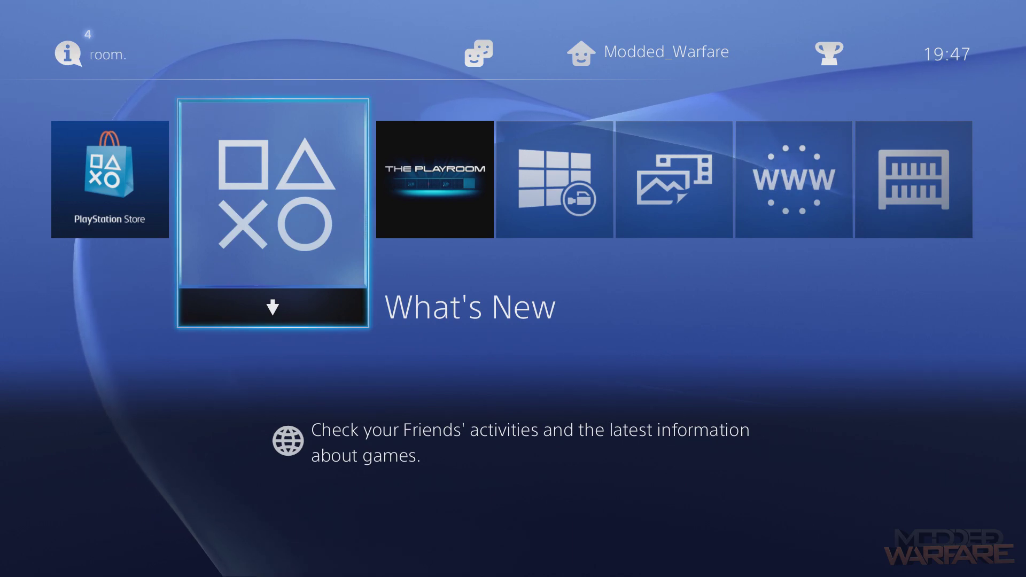
key("Right")
key("Right")
key("Right")
key("Right")
key("Right")
key("Left")
key("Left")
key("Left")
key("Left")
key("Left")
key("Left")
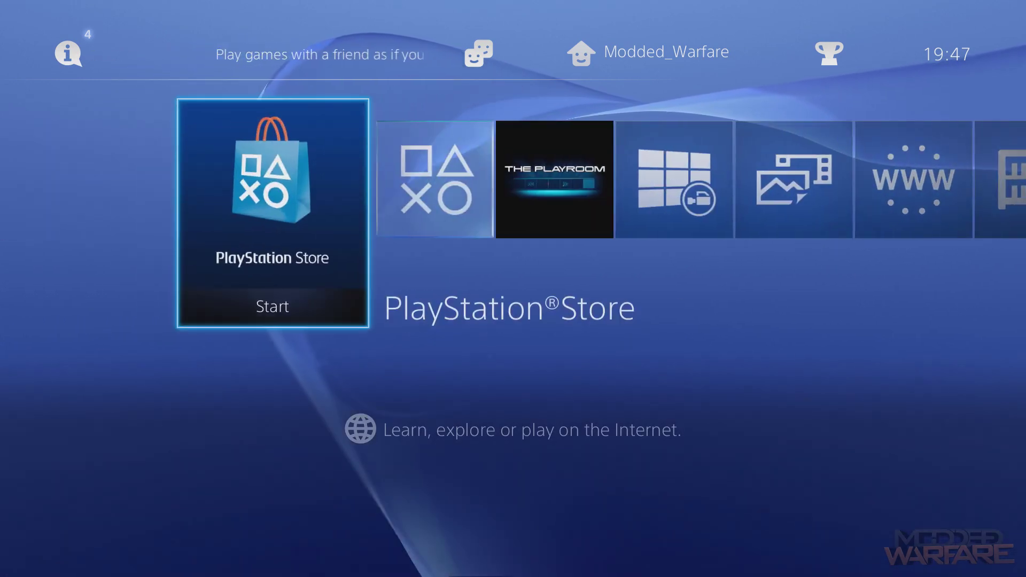
key("Right")
key("Right")
key("Right")
key("Right")
key("Right")
key("Right")
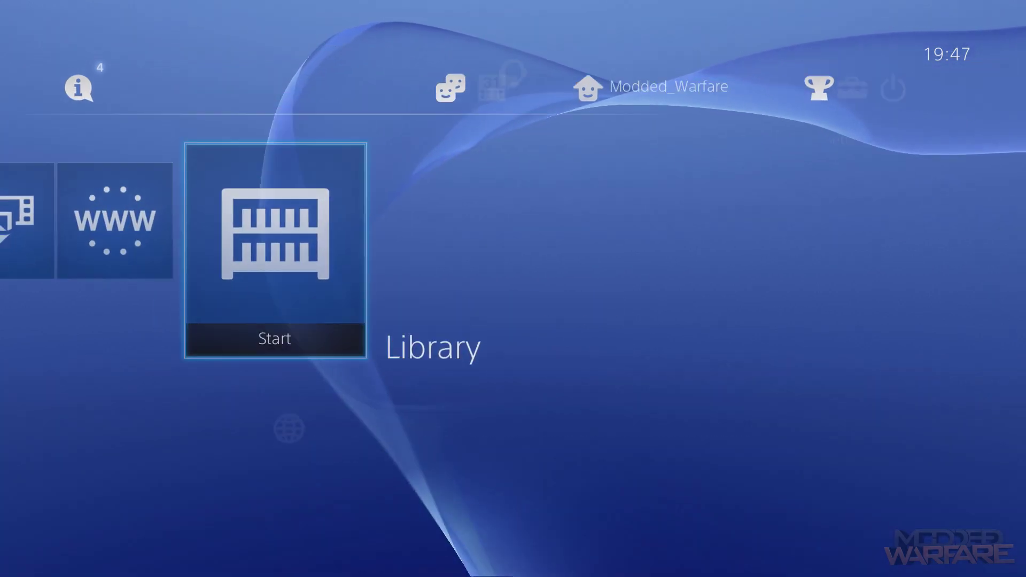
key("Up")
key("Left")
key("Return")
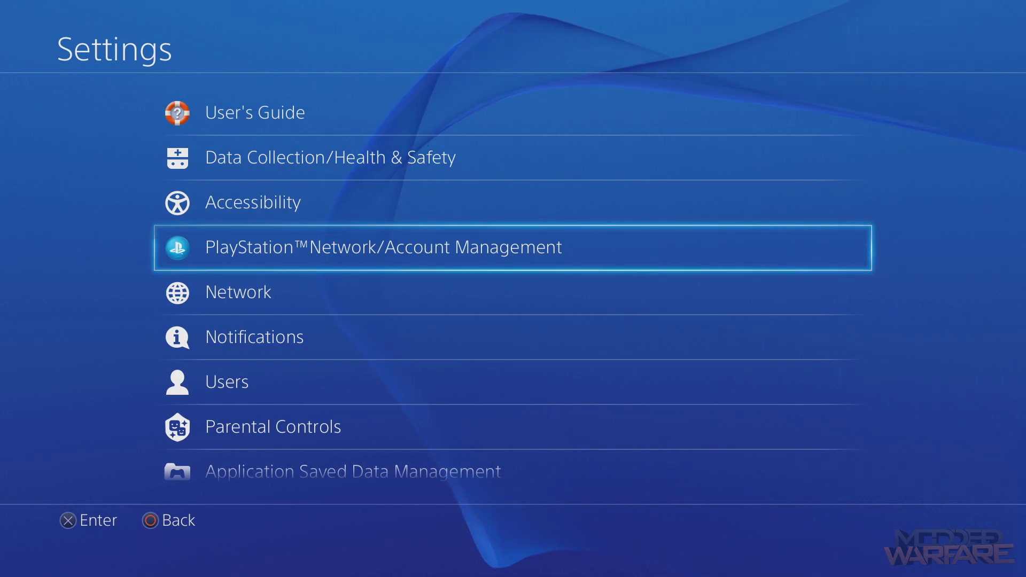
Uncheck Connect to the Internet in Network settings and return to the Settings list.
key("Down")
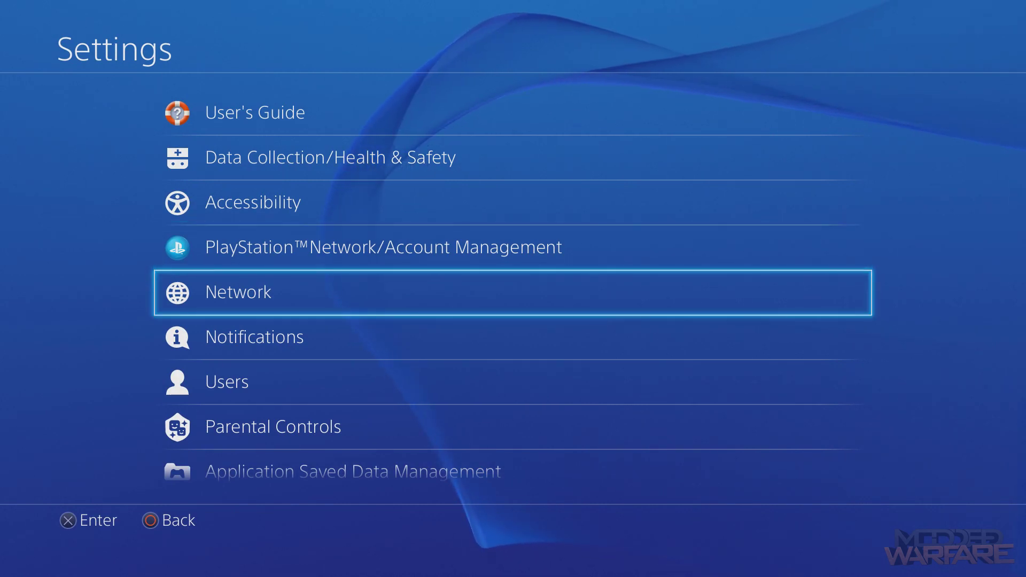
key("Return")
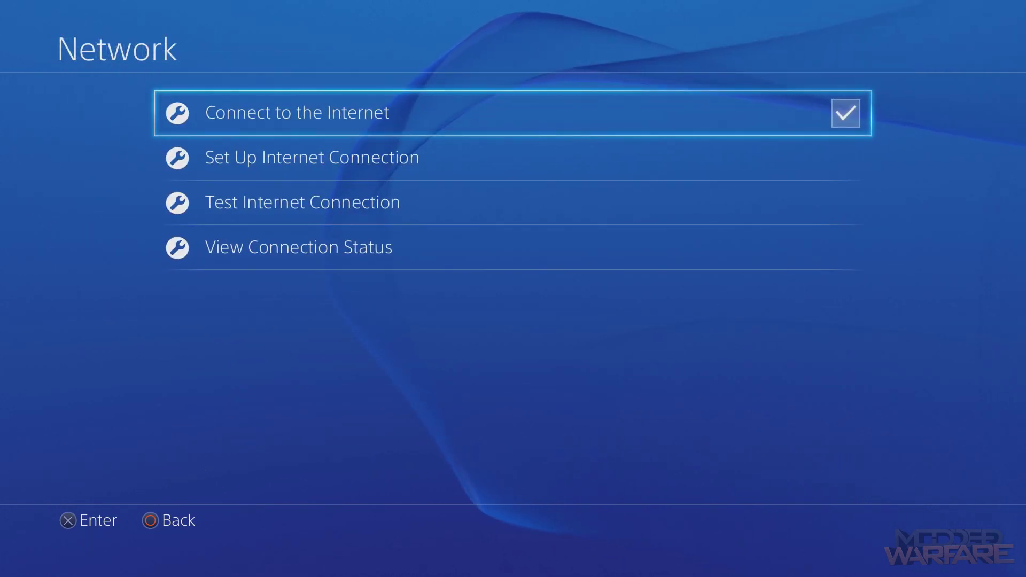
key("Return")
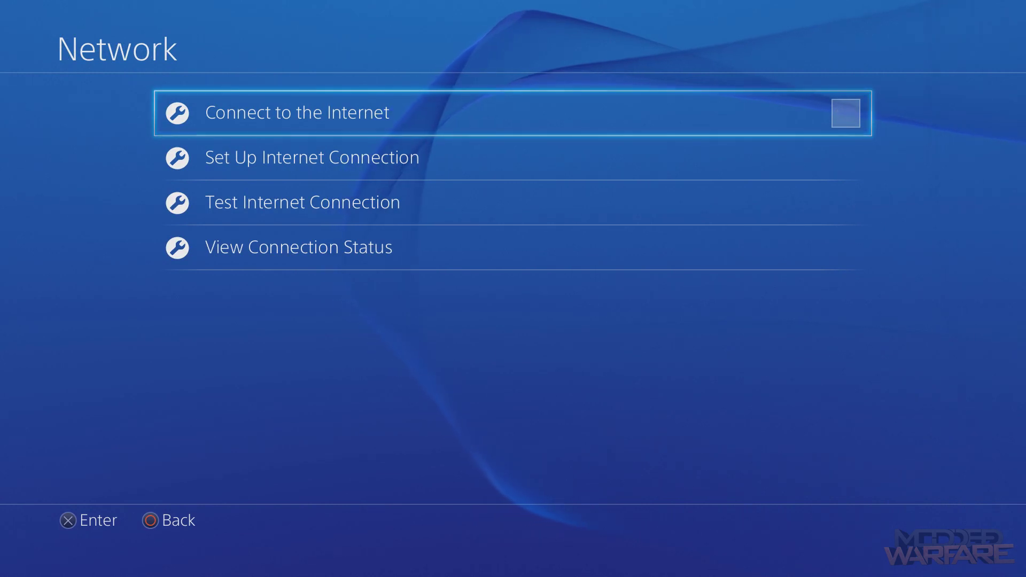
key("Escape")
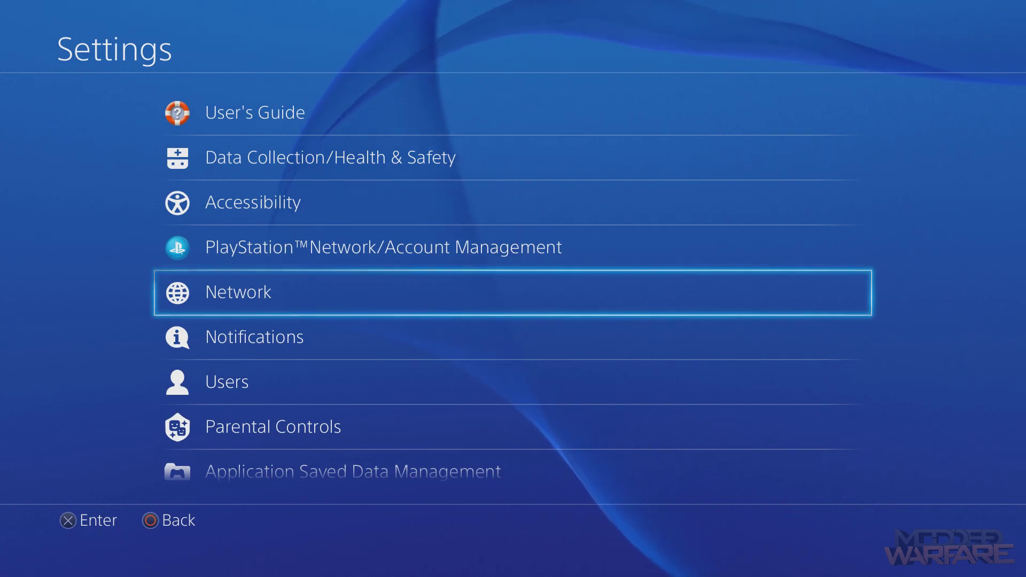
key("Down")
key("Down")
key("Down")
key("Down")
key("Down")
key("Down")
key("Down")
key("Down")
key("Down")
key("Down")
key("Down")
Uncheck System Software Update Files under System > Automatic Downloads.
key("Up")
key("Up")
key("Up")
key("Up")
key("Up")
key("Up")
key("Up")
key("Up")
key("Down")
key("Down")
key("Down")
key("Down")
key("Down")
key("Down")
key("Down")
key("Down")
key("Down")
key("Down")
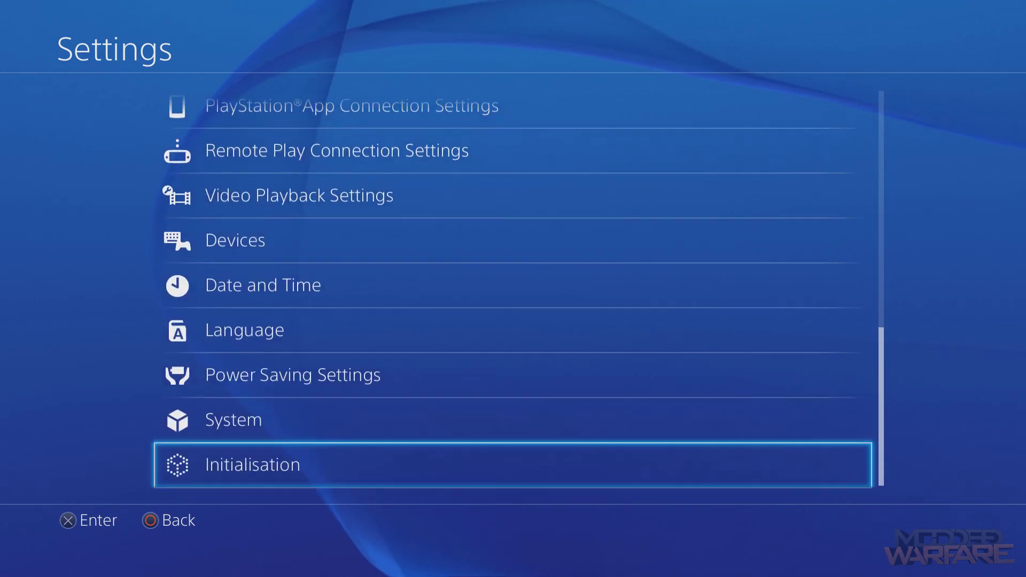
key("Up")
key("Return")
key("Down")
key("Down")
key("Down")
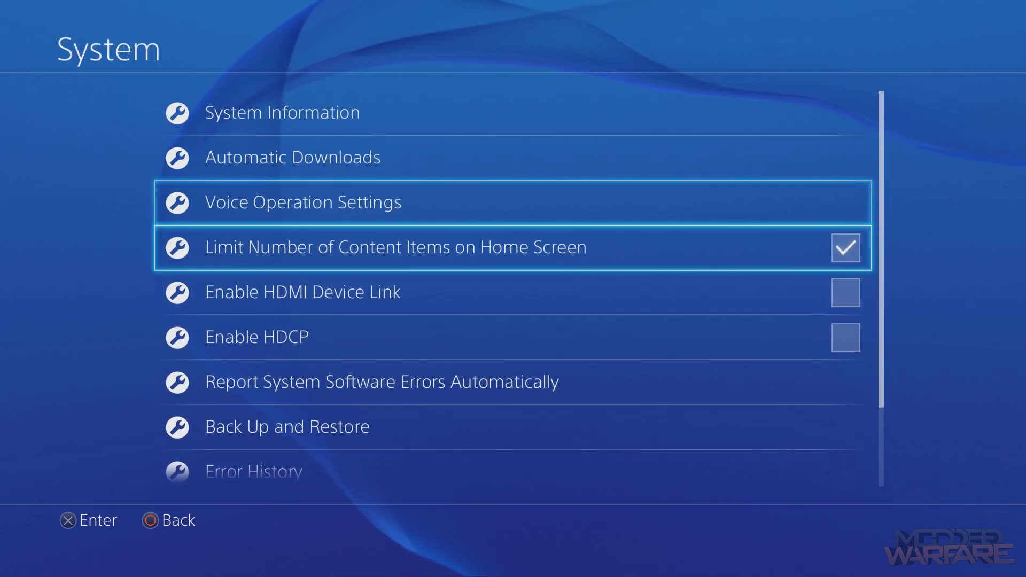
key("Up")
key("Up")
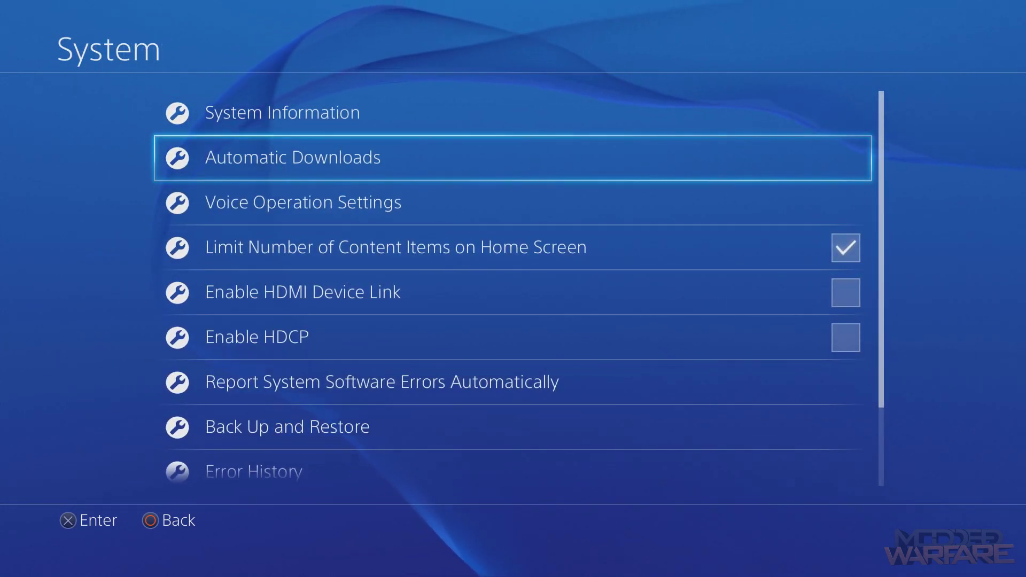
key("Return")
key("Down")
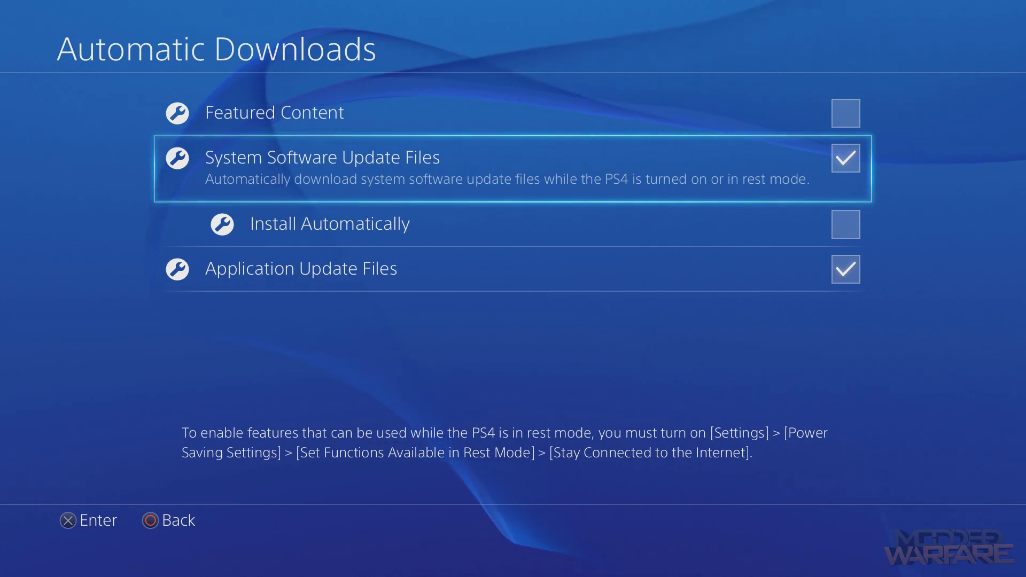
key("Return")
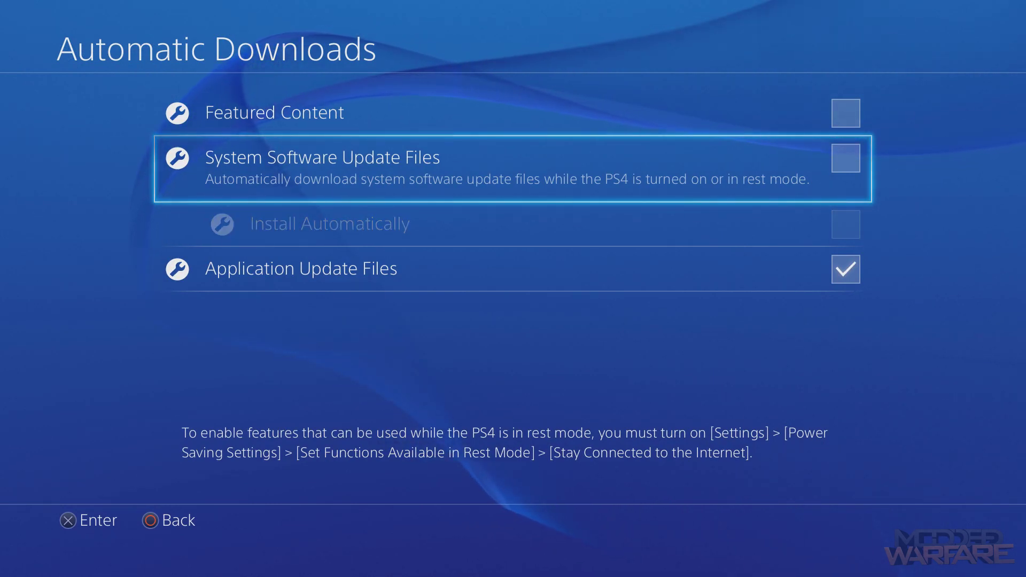
Look over the Automatic Downloads options to verify the change.
key("Down")
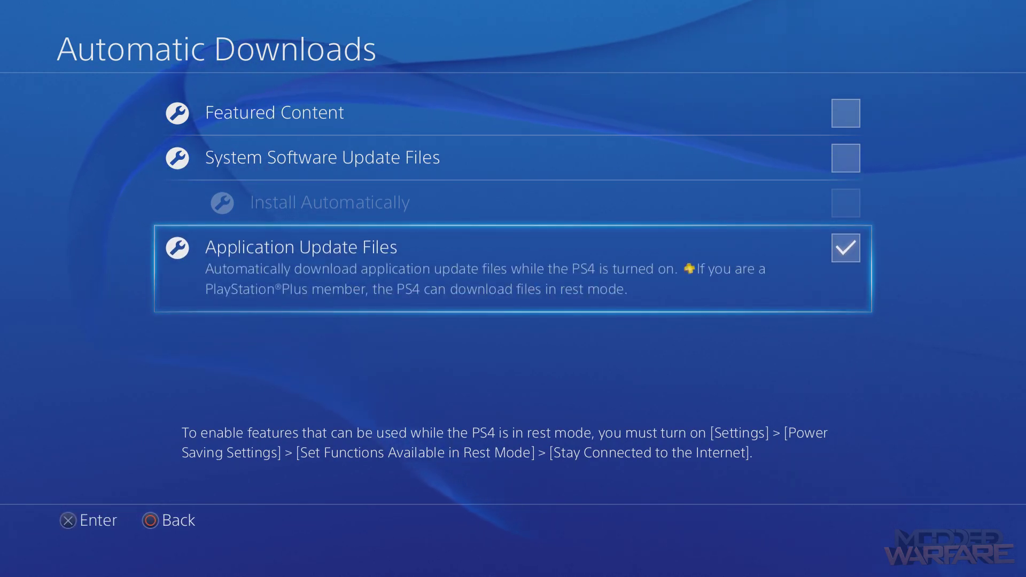
key("Up")
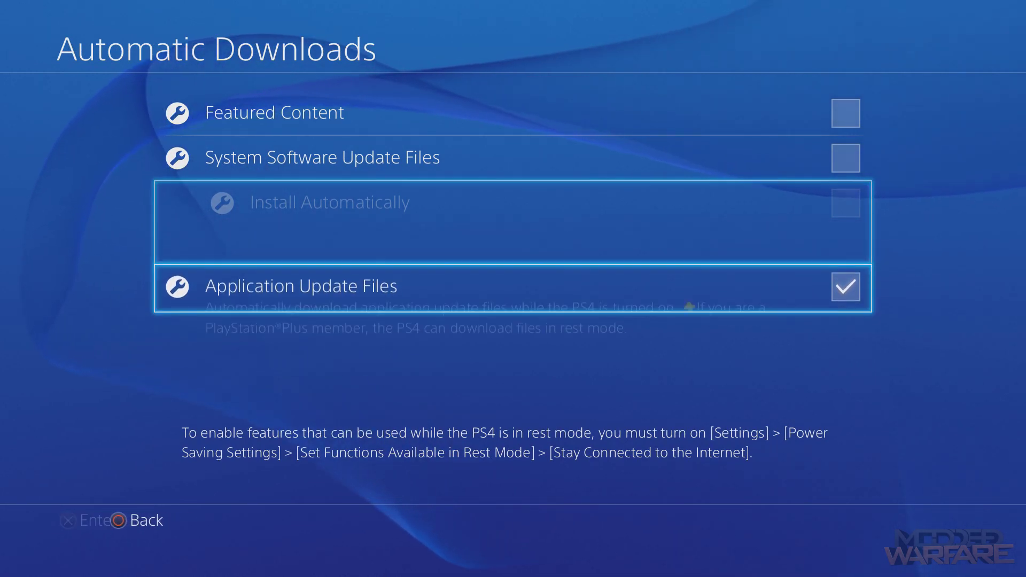
key("Down")
key("Up")
key("Down")
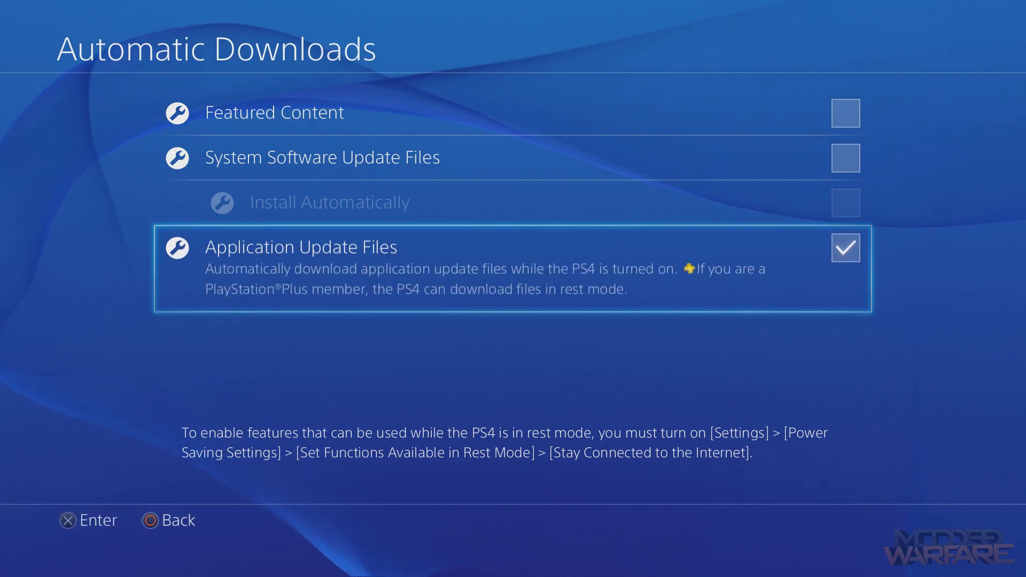
key("Up")
key("Up")
key("Up")
key("Down")
key("Down")
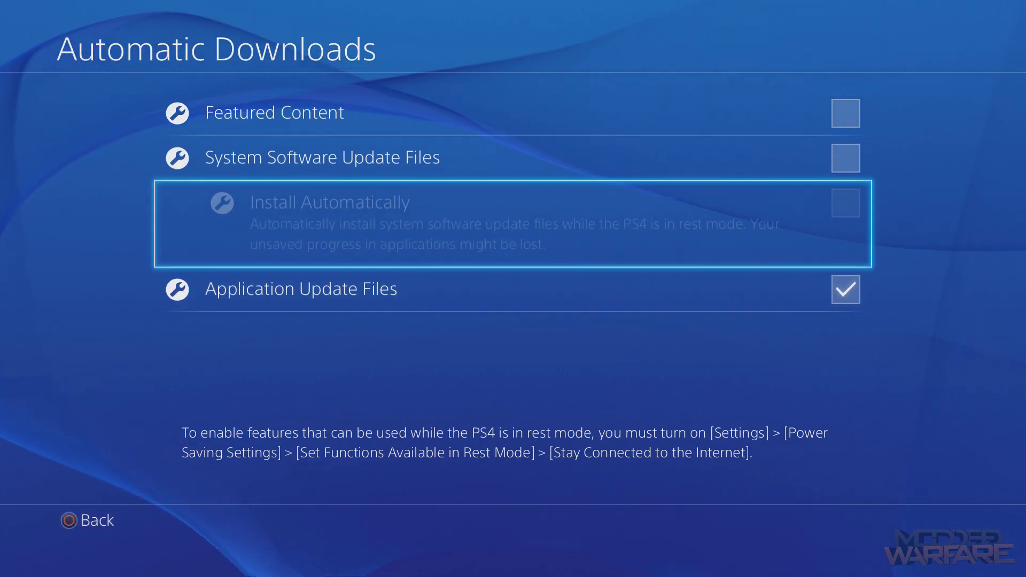
key("Up")
key("Up")
key("Down")
key("Down")
Back out of Settings to the home screen tiles.
key("Escape")
key("Down")
key("Down")
key("Down")
key("Down")
key("Down")
key("Down")
key("Down")
key("Down")
key("Down")
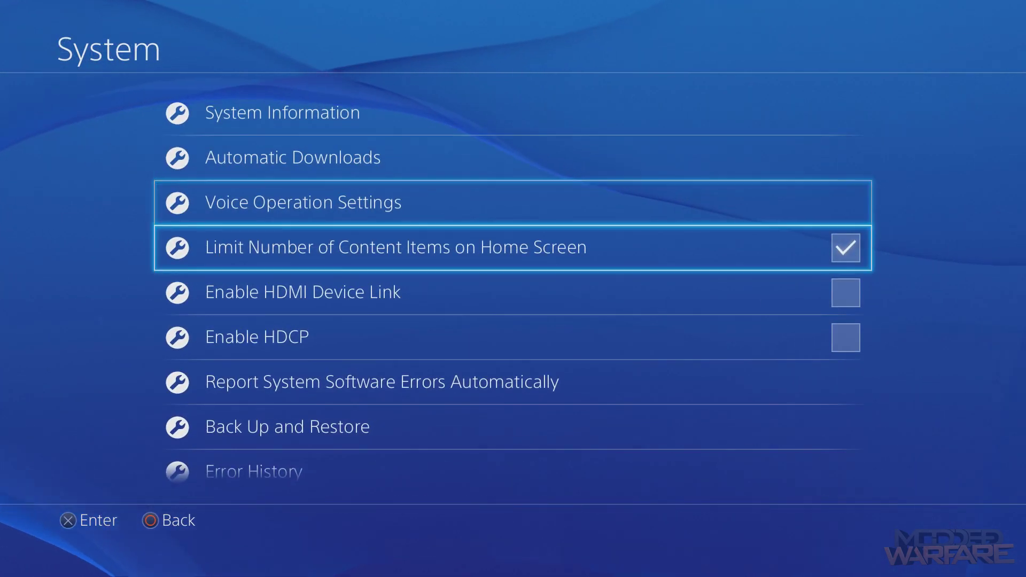
key("Escape")
key("Down")
key("Escape")
key("Down")
key("Up")
key("Right")
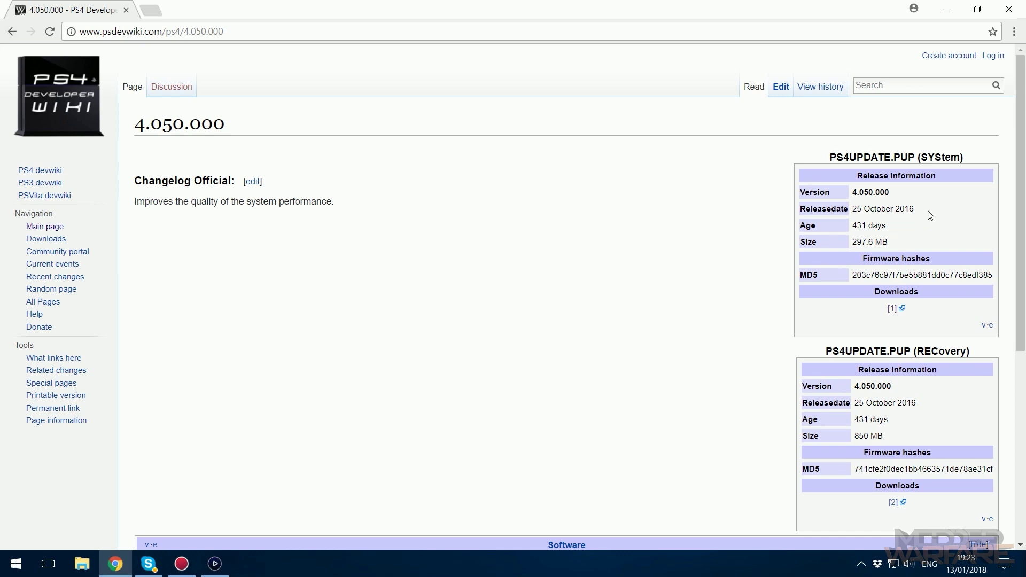
Close the MEGA tab, minimise Chrome, and select the downloaded 04.050.000_SYStem_EU_PS4UPDATE.PUP on the desktop.
left_click_drag(922, 208, 871, 207)
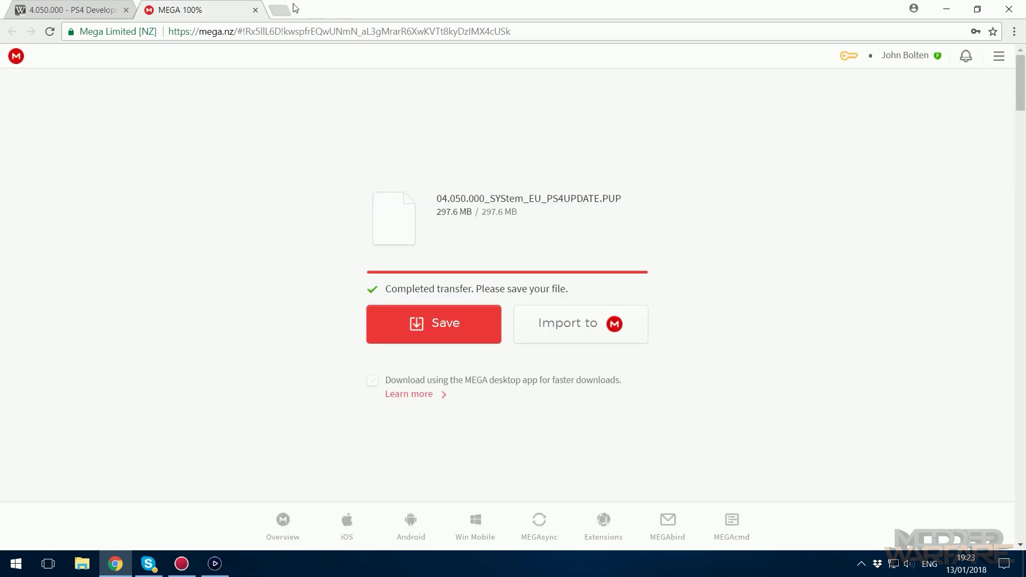
left_click(256, 10)
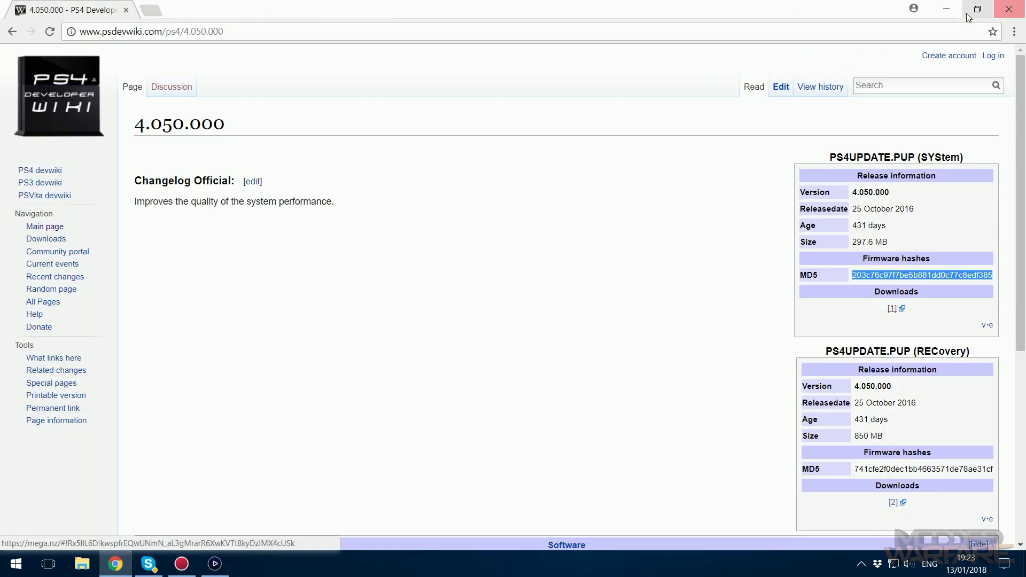
left_click(946, 13)
left_click_drag(310, 178, 594, 50)
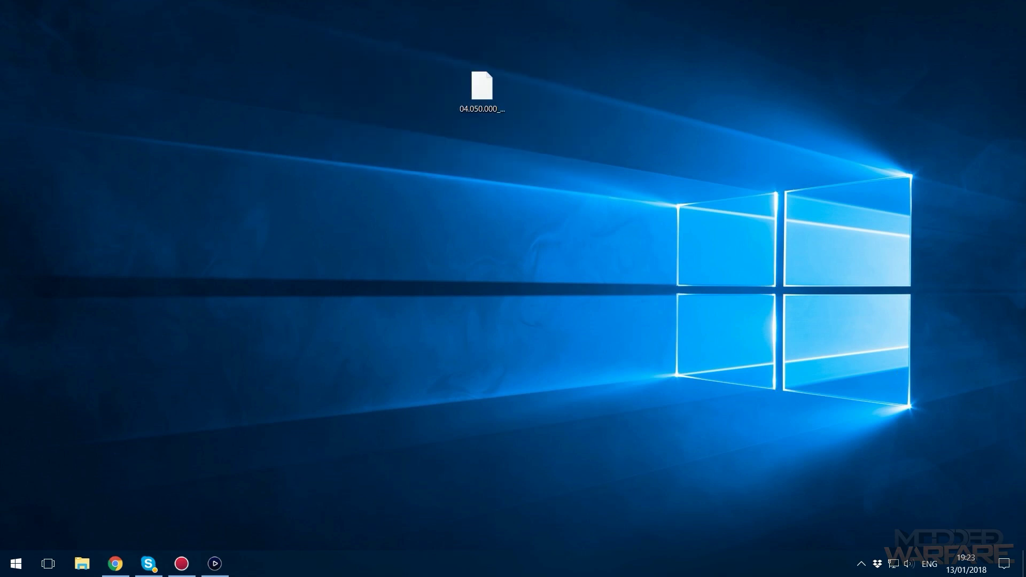
key("super+e")
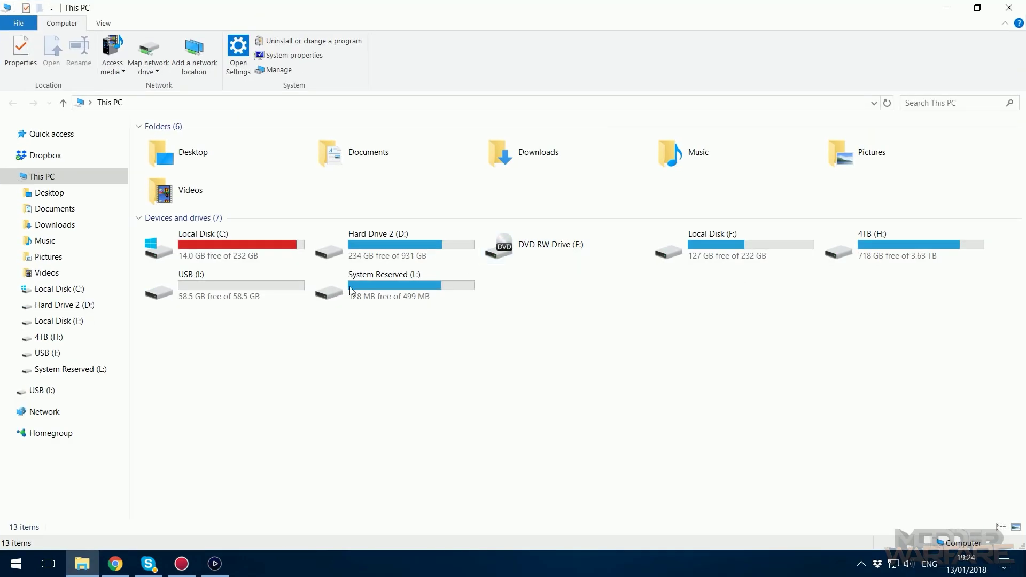
left_click(237, 295)
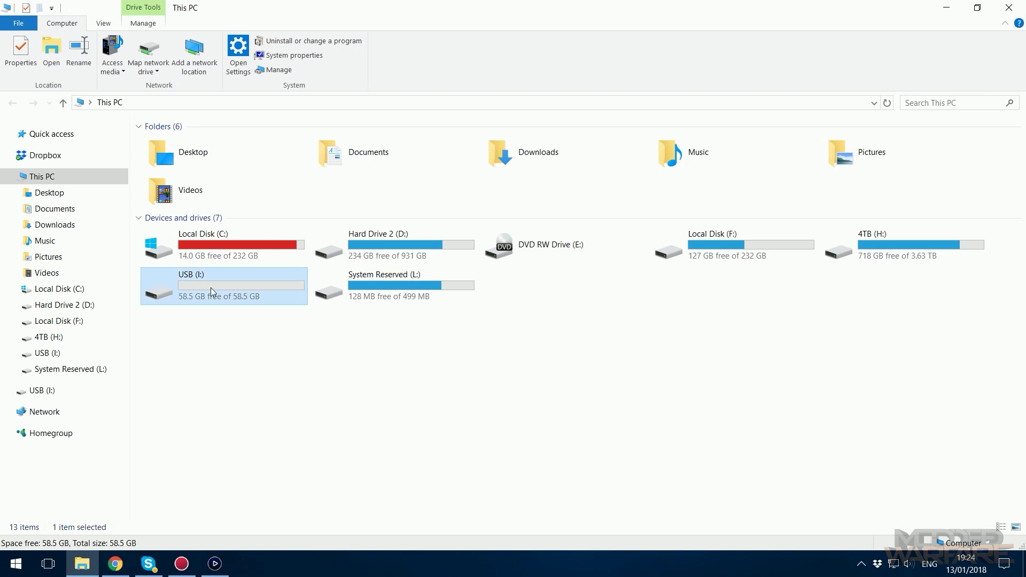
right_click(210, 288)
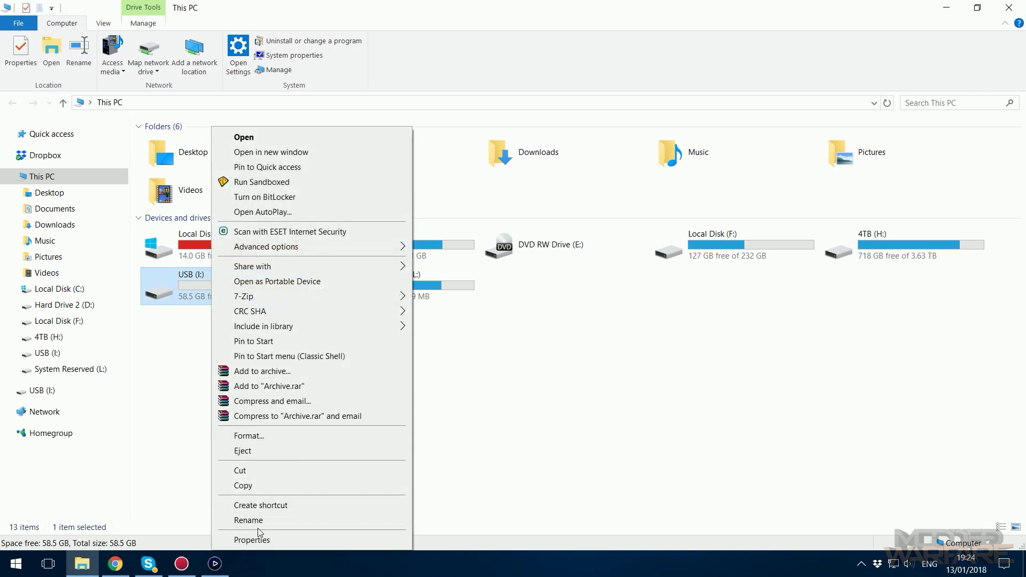
left_click(257, 540)
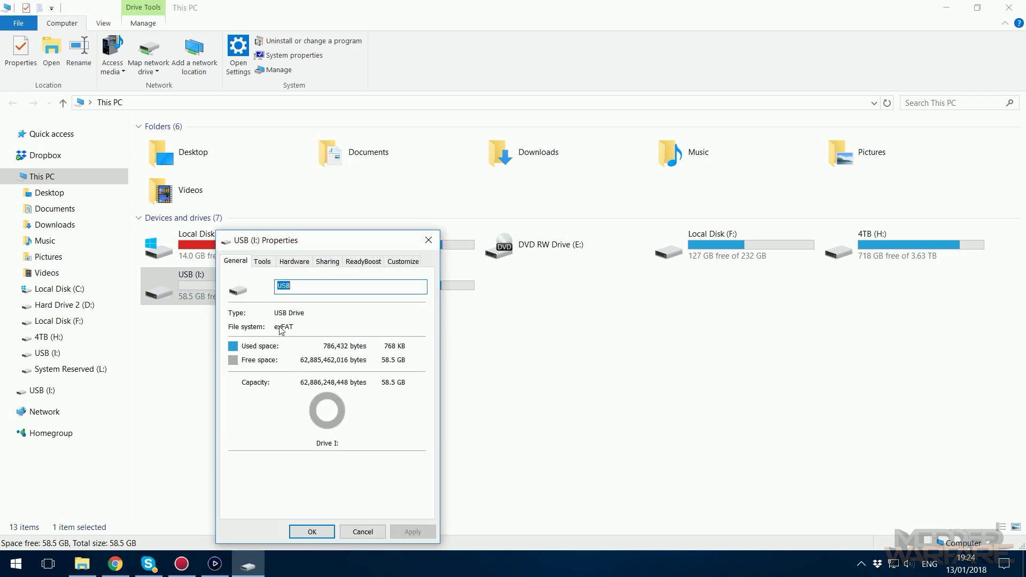
left_click_drag(316, 249, 405, 193)
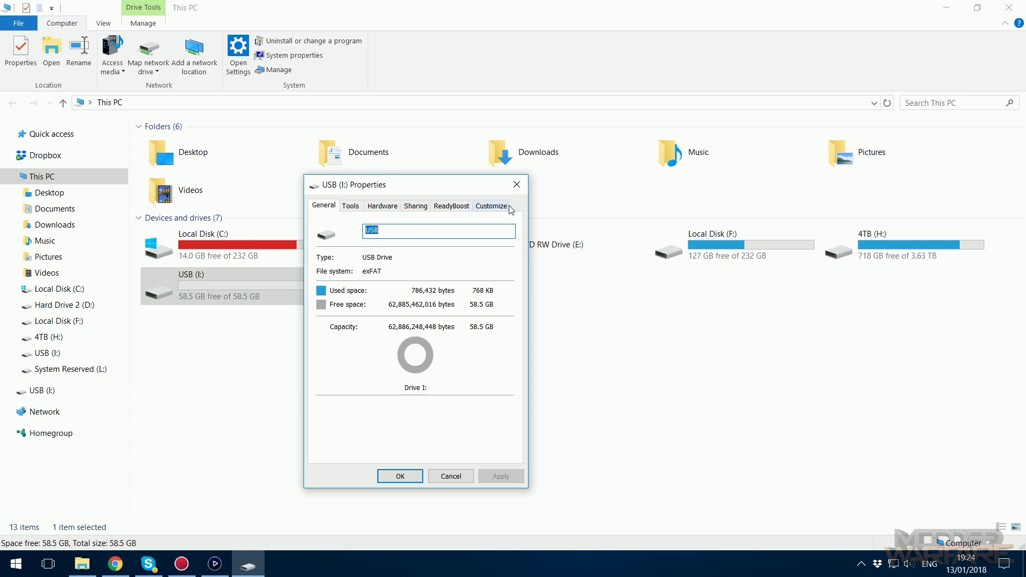
left_click(516, 185)
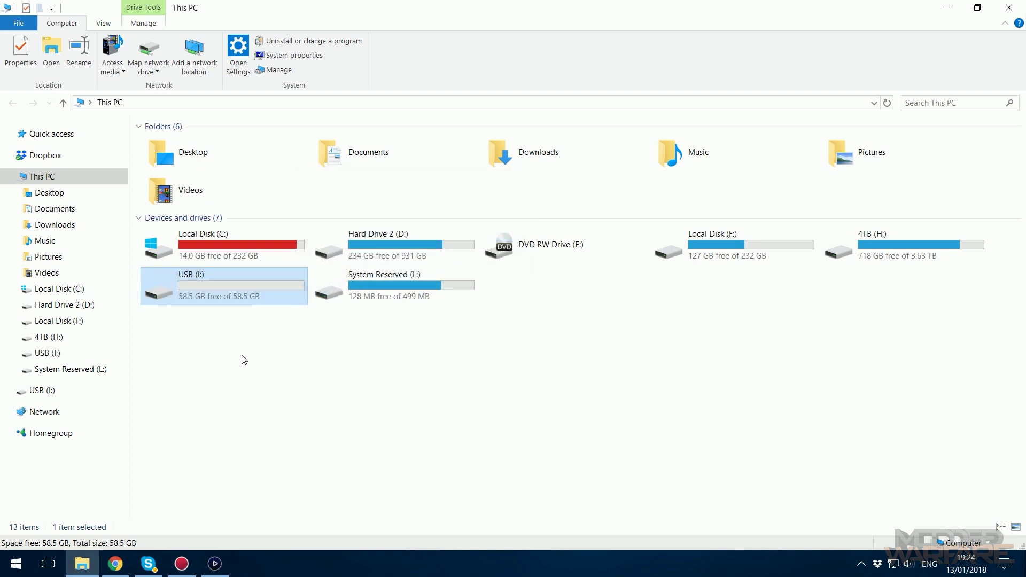
right_click(248, 282)
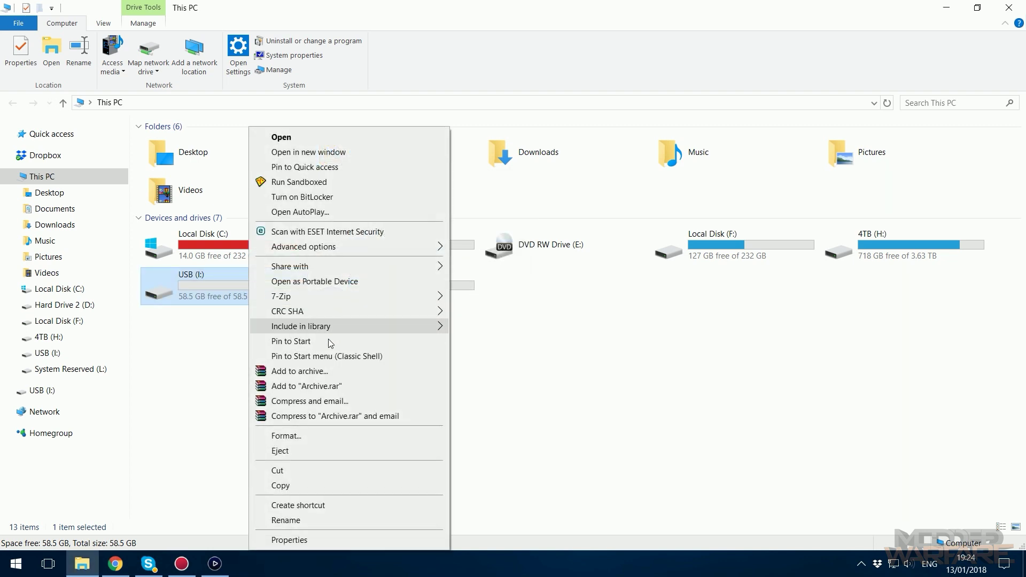
left_click(300, 432)
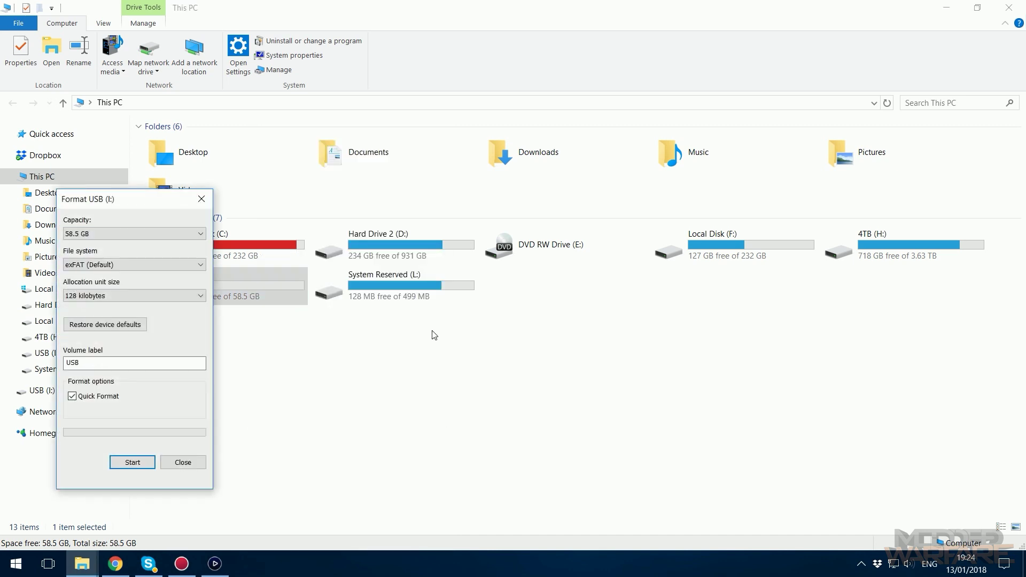
left_click_drag(150, 198, 448, 174)
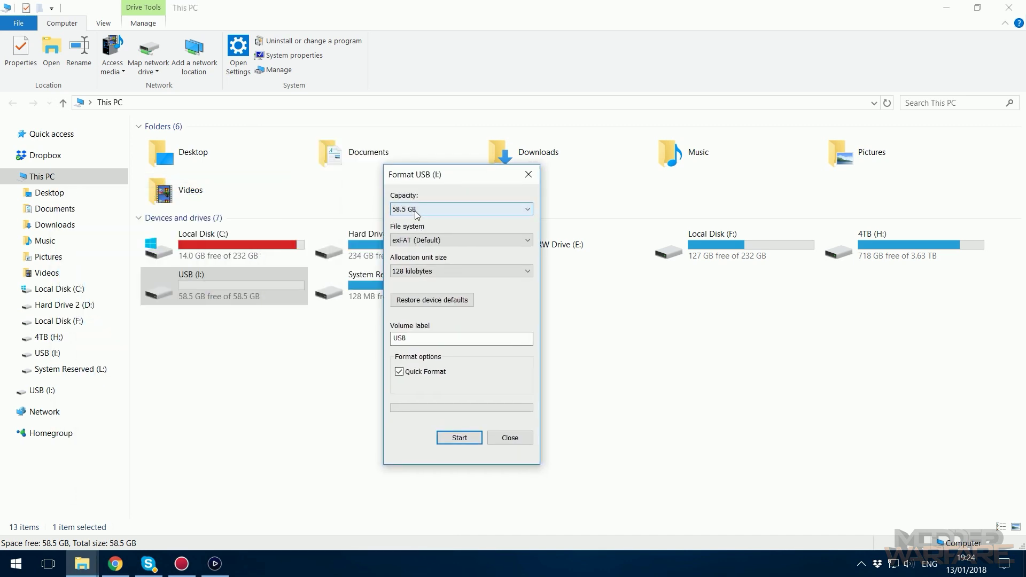
left_click(425, 242)
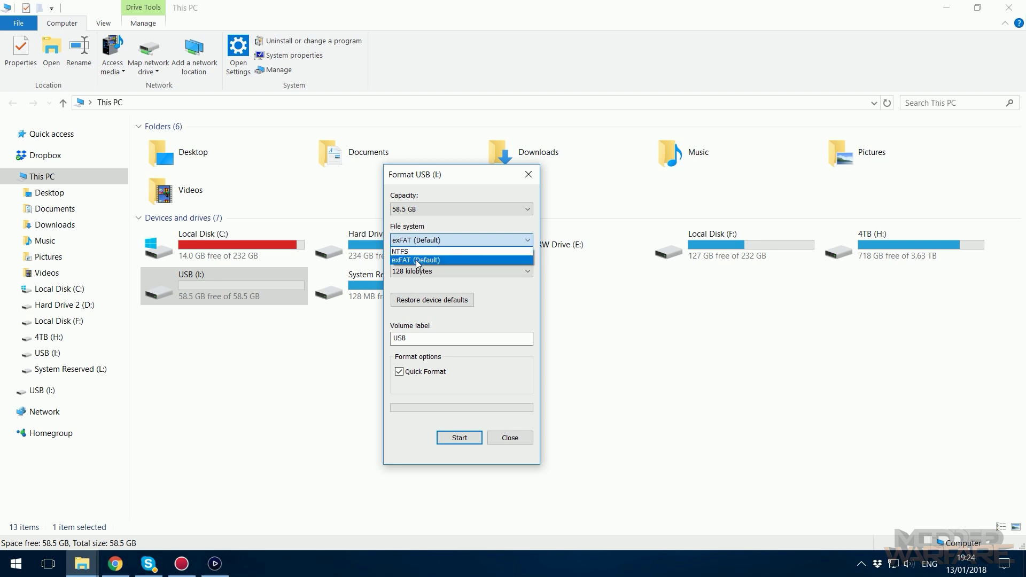
left_click(482, 185)
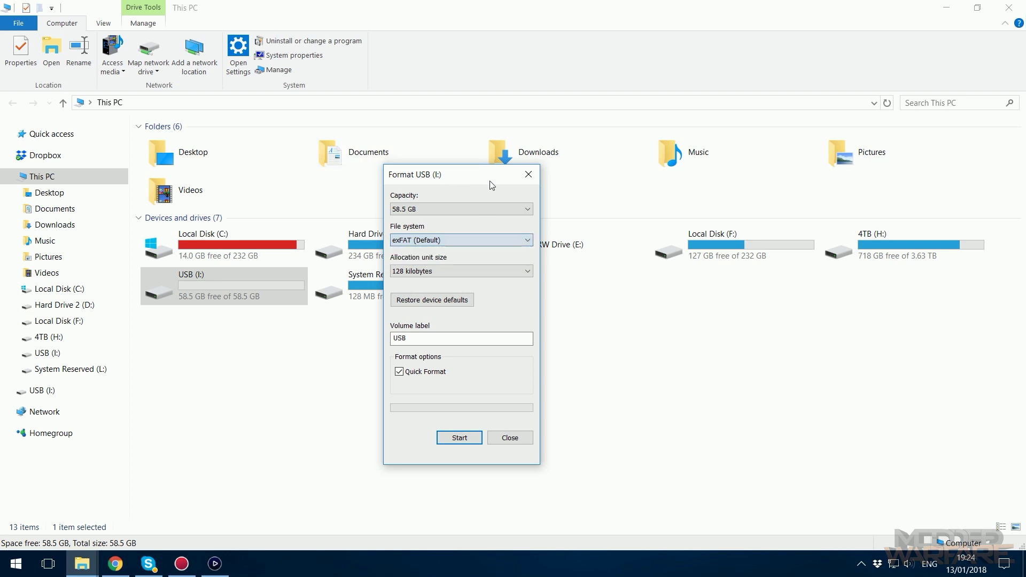
left_click(526, 181)
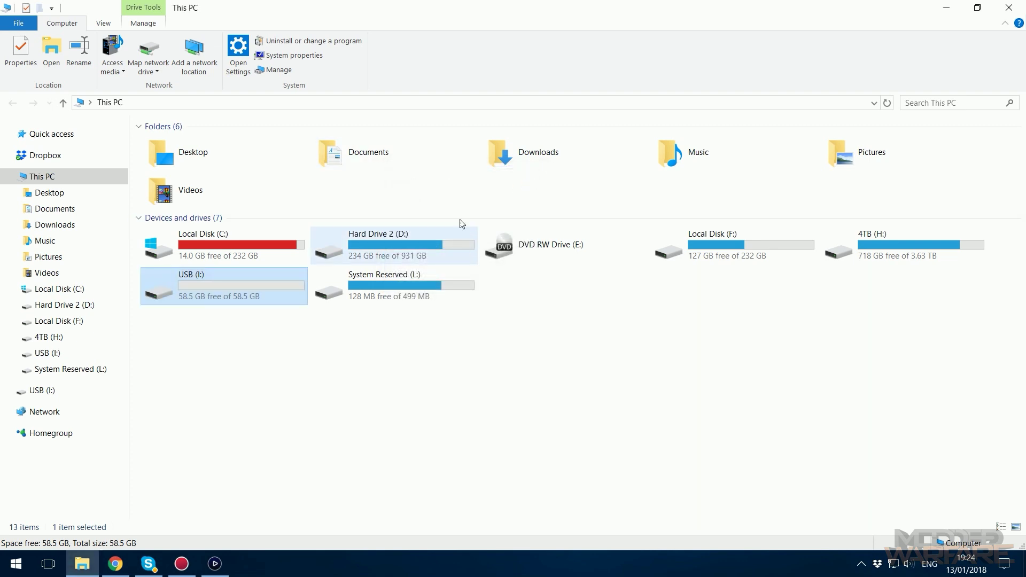
double_click(189, 290)
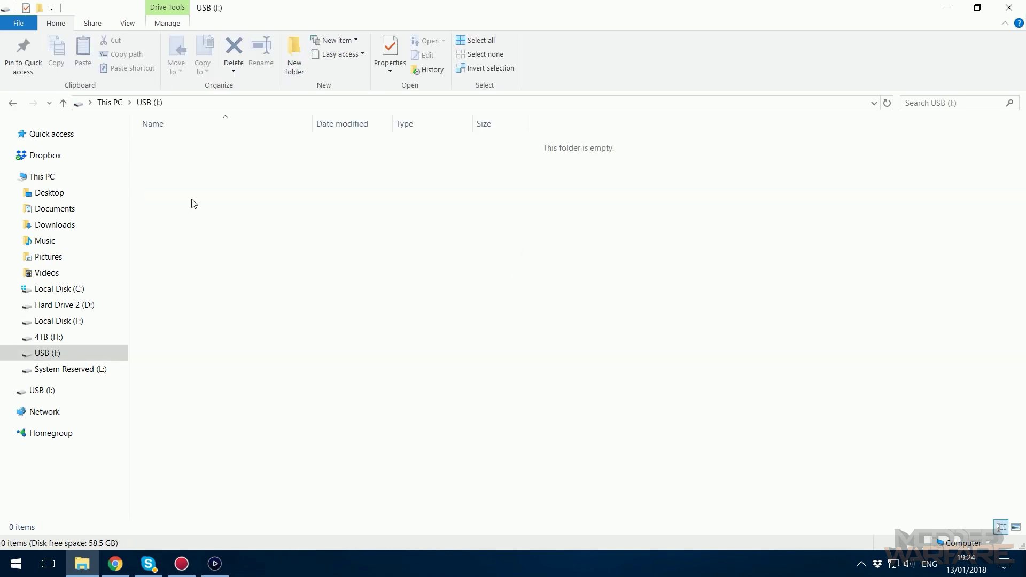
Create a folder named PS4 on USB (I:) and open it.
right_click(212, 201)
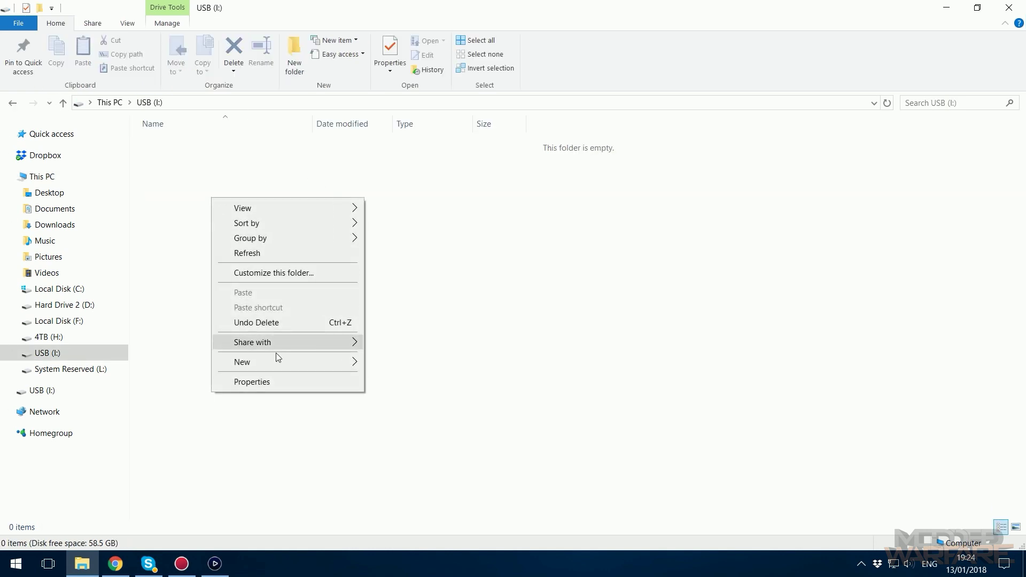
mouse_move(270, 364)
left_click(396, 364)
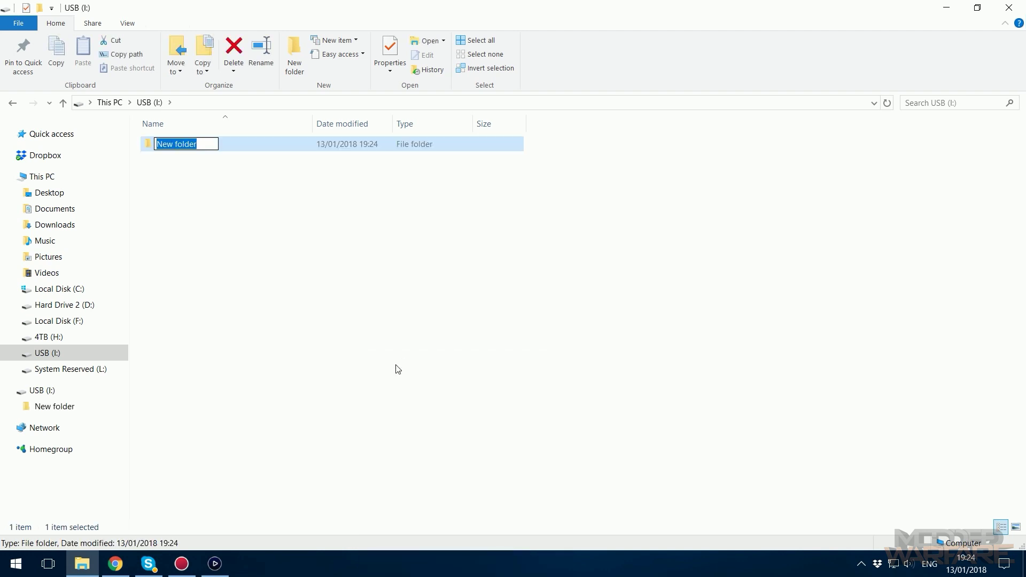
left_click(278, 190)
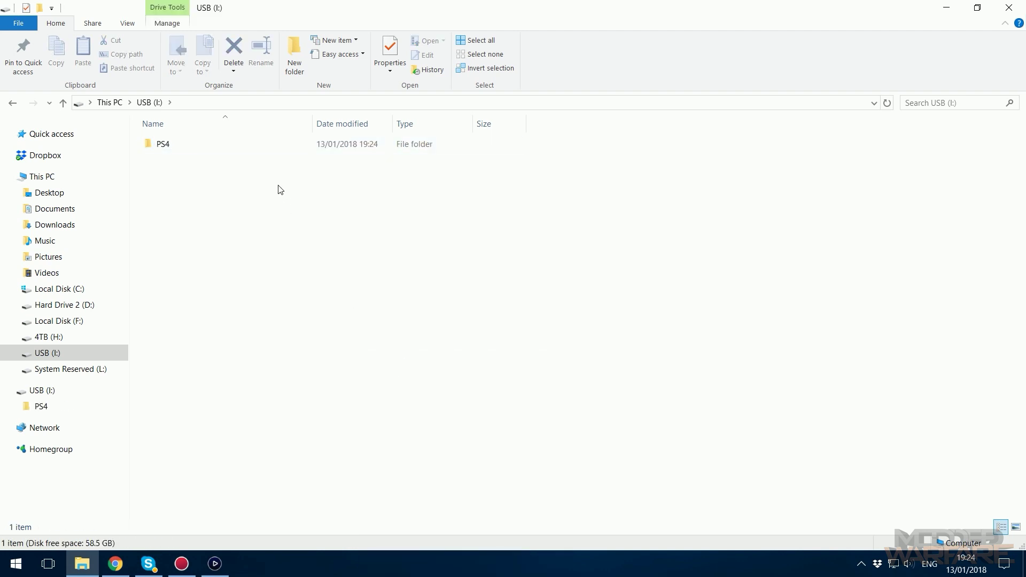
double_click(195, 150)
Create a folder named UPDATE inside PS4 and open it.
right_click(243, 205)
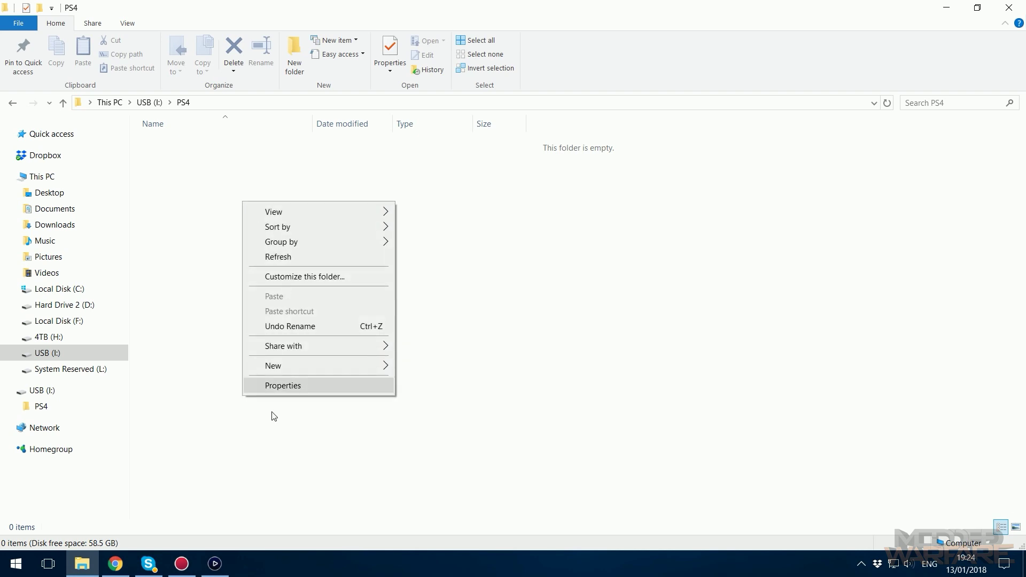
mouse_move(286, 369)
left_click(421, 366)
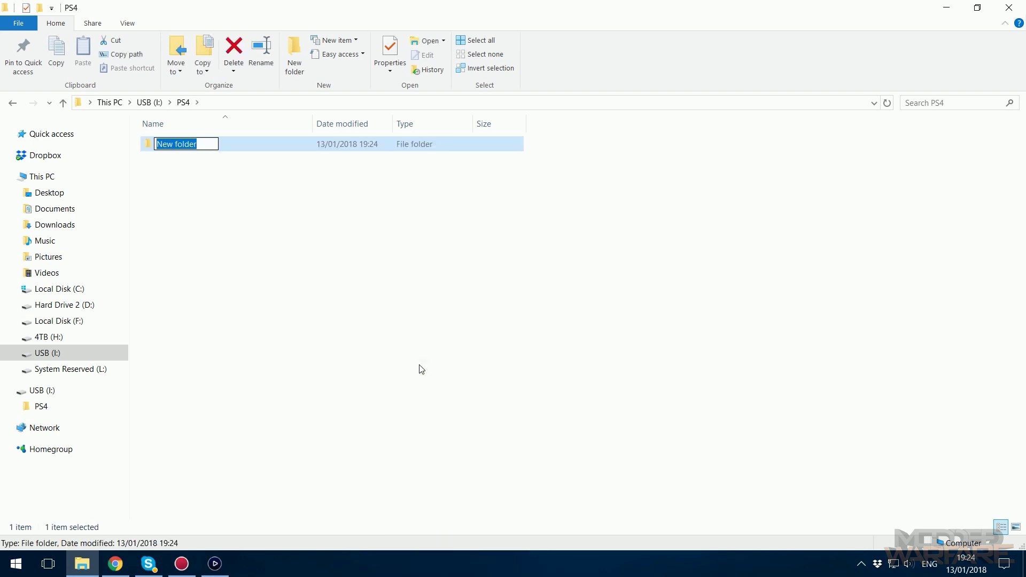
left_click(366, 311)
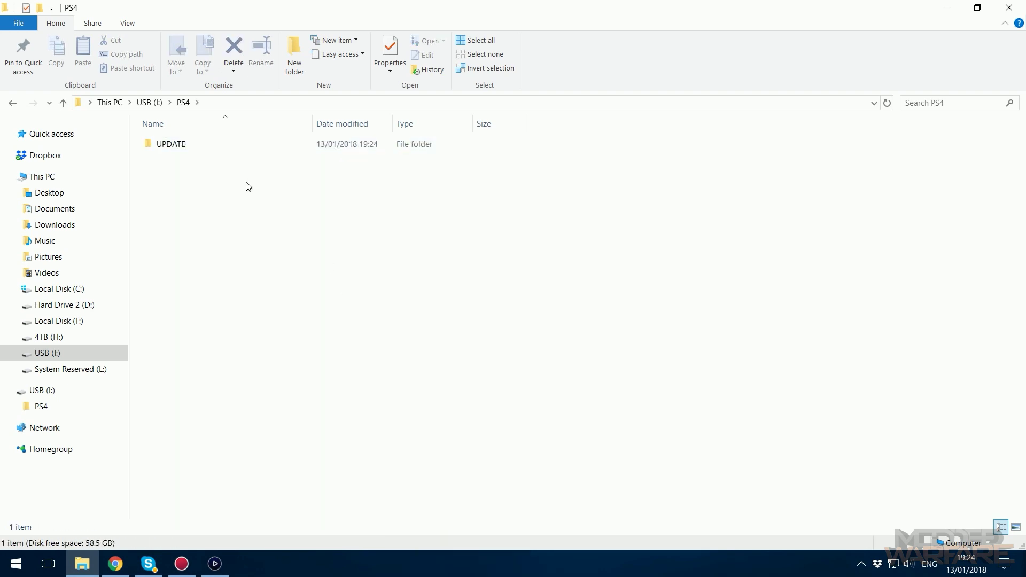
double_click(215, 145)
Copy the firmware .PUP file from the desktop into the UPDATE folder.
left_click_drag(503, 14, 470, 273)
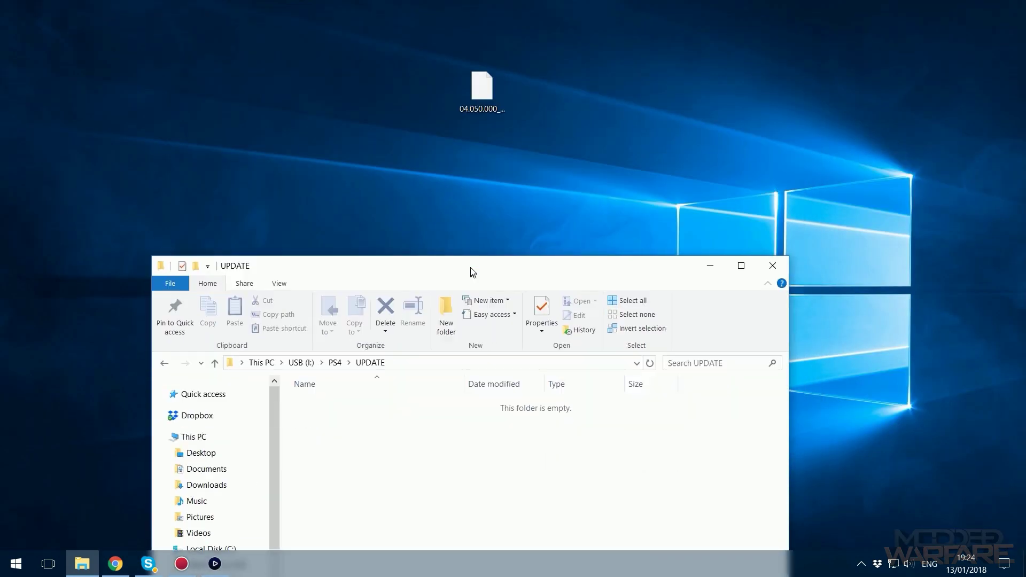
left_click_drag(482, 96, 612, 198)
left_click_drag(632, 273, 378, 484)
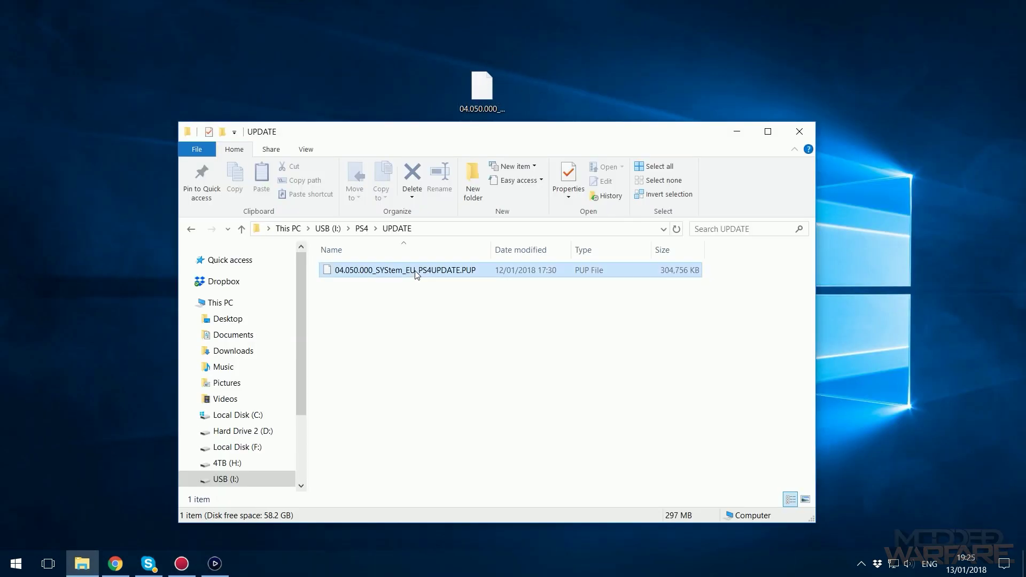
Rename the copied file to PS4UPDATE.PUP and close File Explorer.
left_click(428, 272)
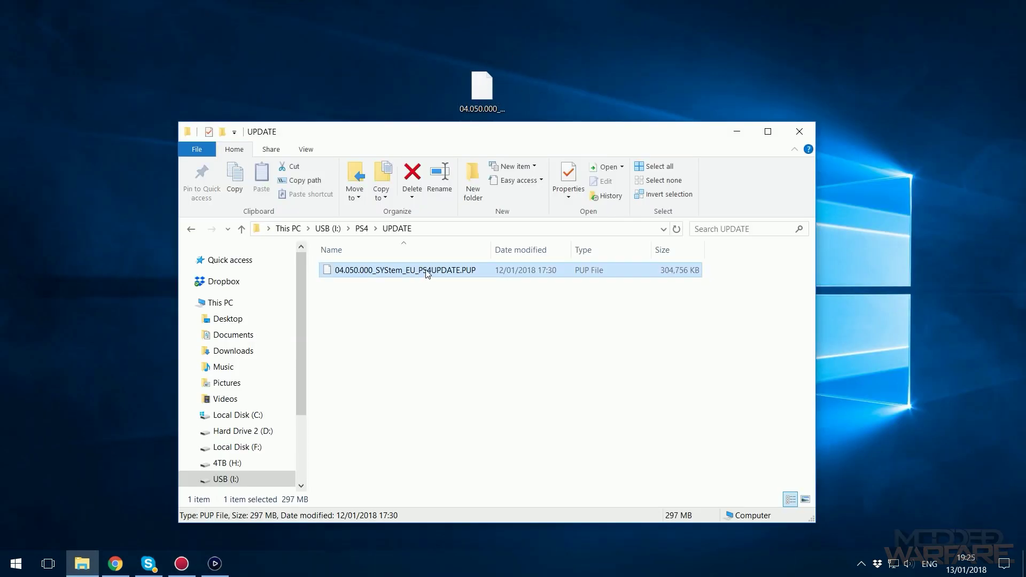
right_click(427, 274)
left_click(460, 518)
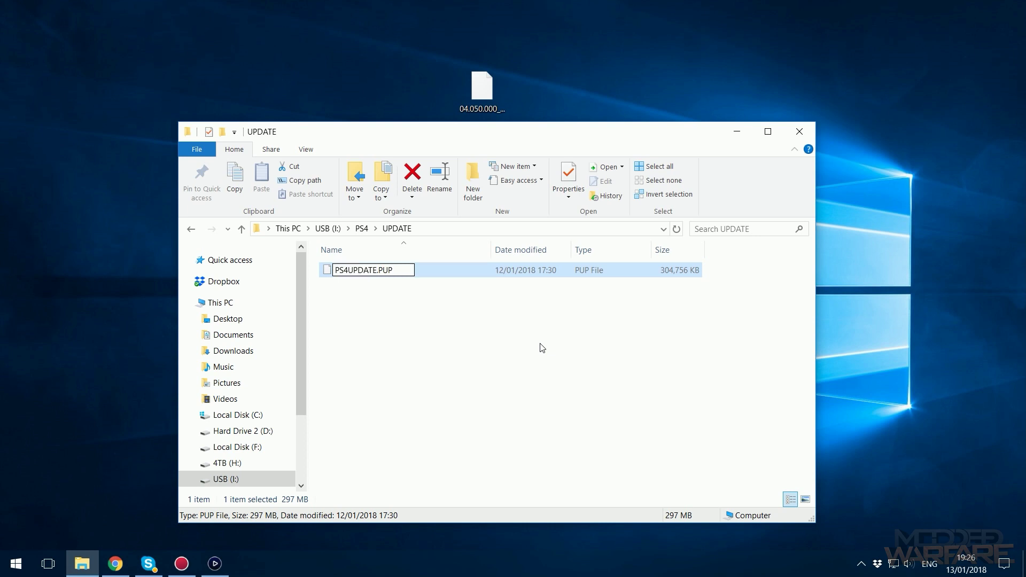
left_click(406, 336)
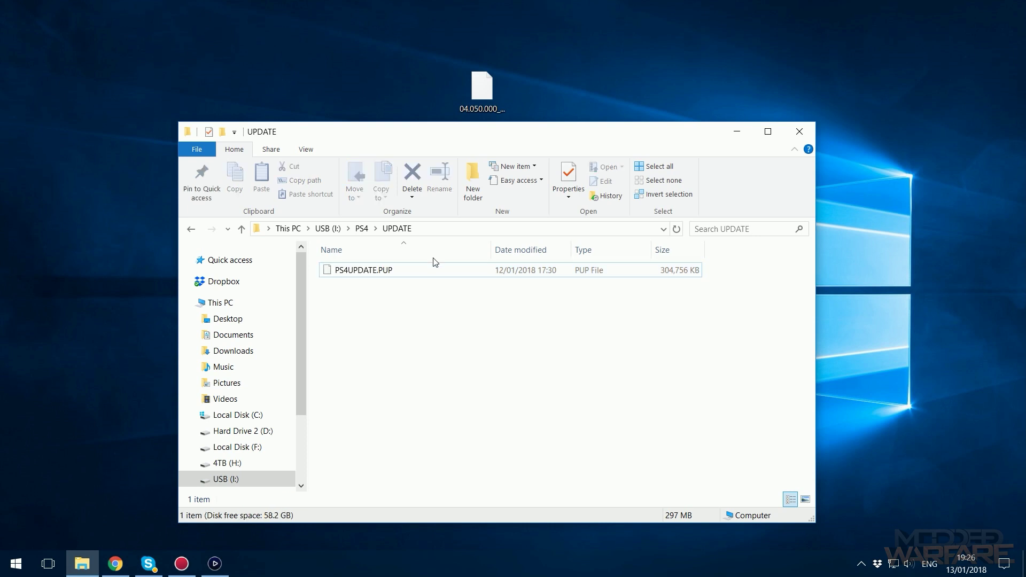
left_click(345, 275)
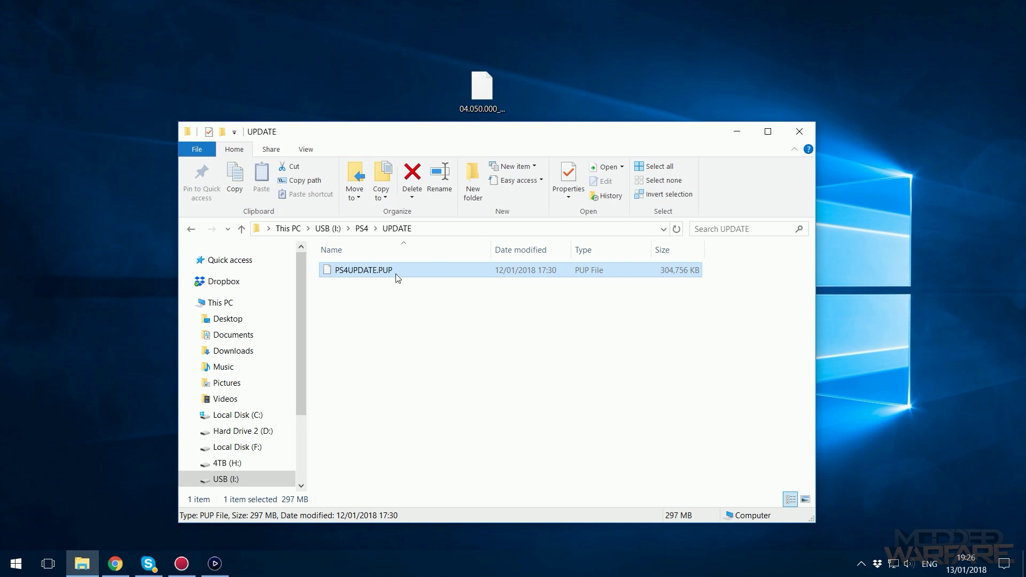
left_click(516, 332)
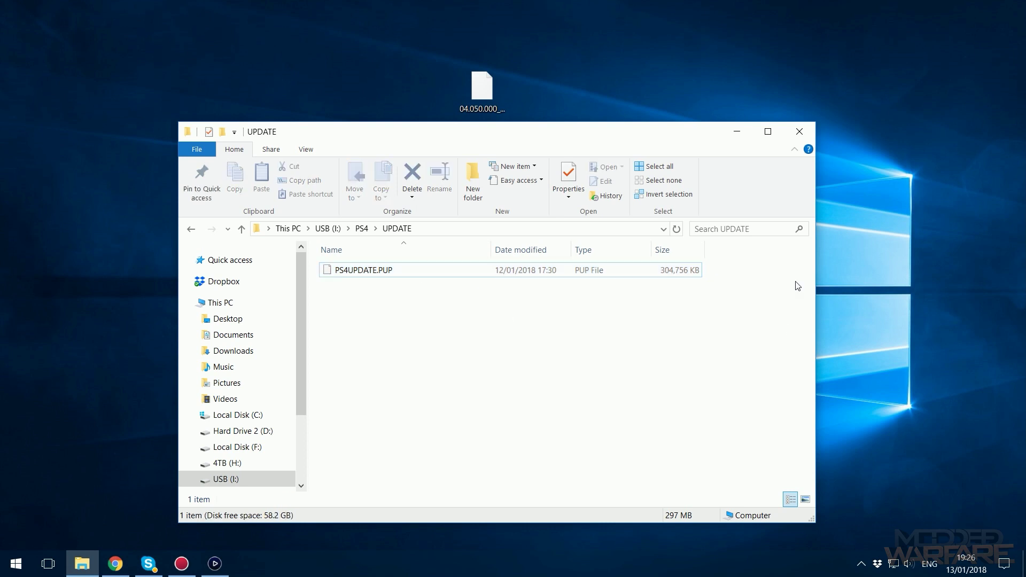
left_click(804, 130)
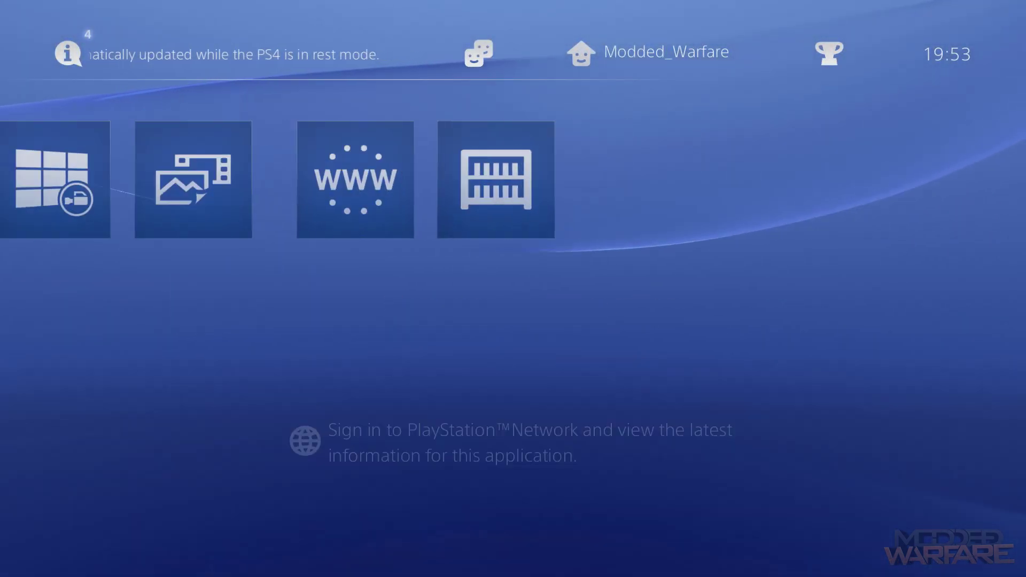
Run System Software Update from Settings, finding version 4.05 on USB, and start installing.
key("Up")
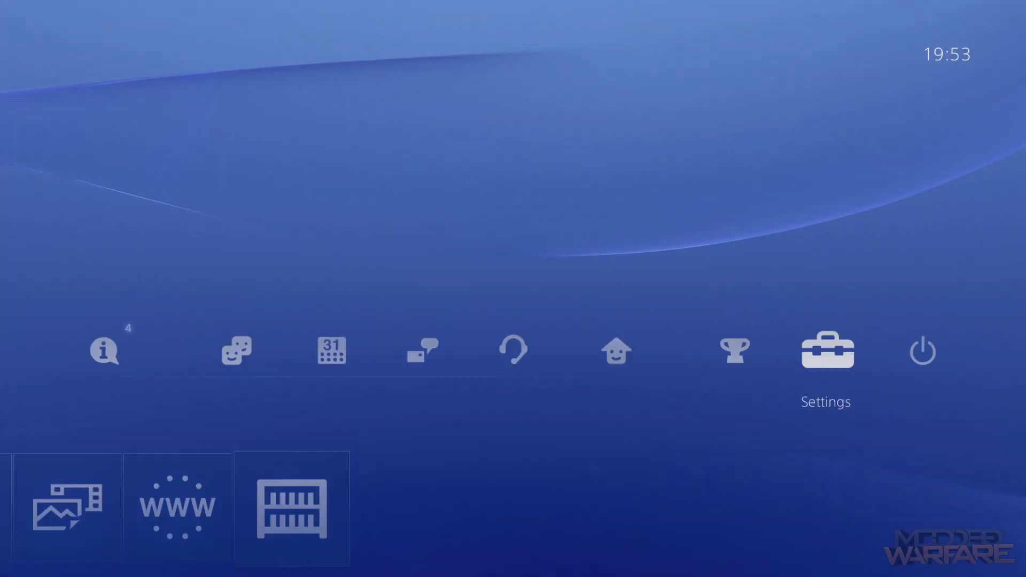
key("Right")
key("Left")
key("Return")
key("Down")
key("Down")
key("Down")
key("Down")
key("Down")
key("Down")
key("Down")
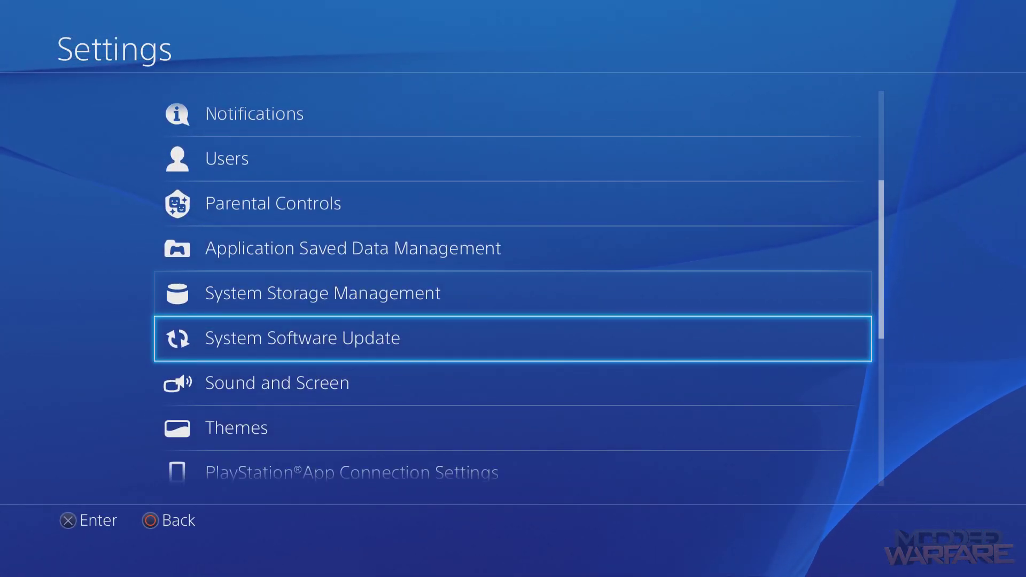
key("Return")
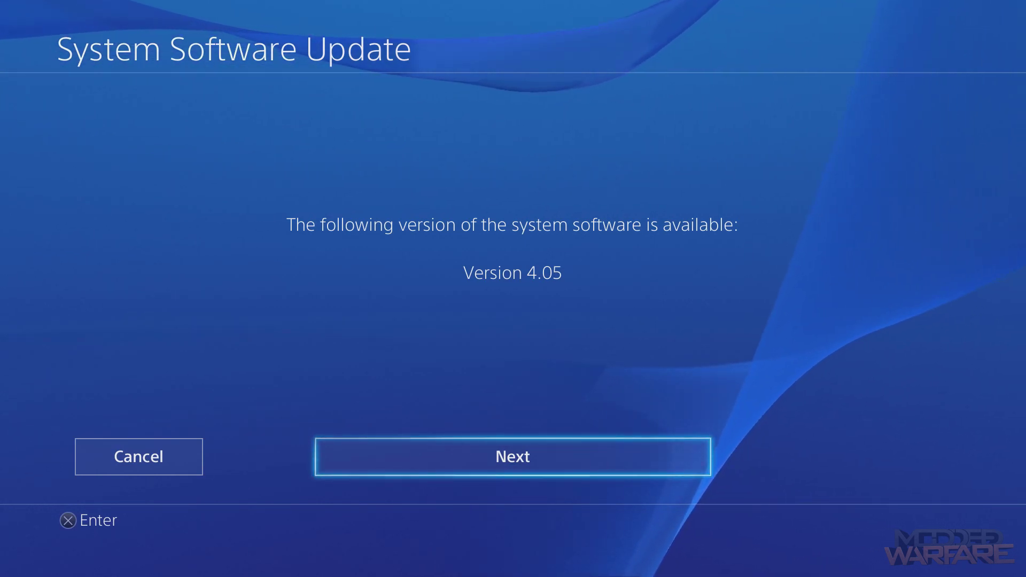
key("Return")
key("Return")
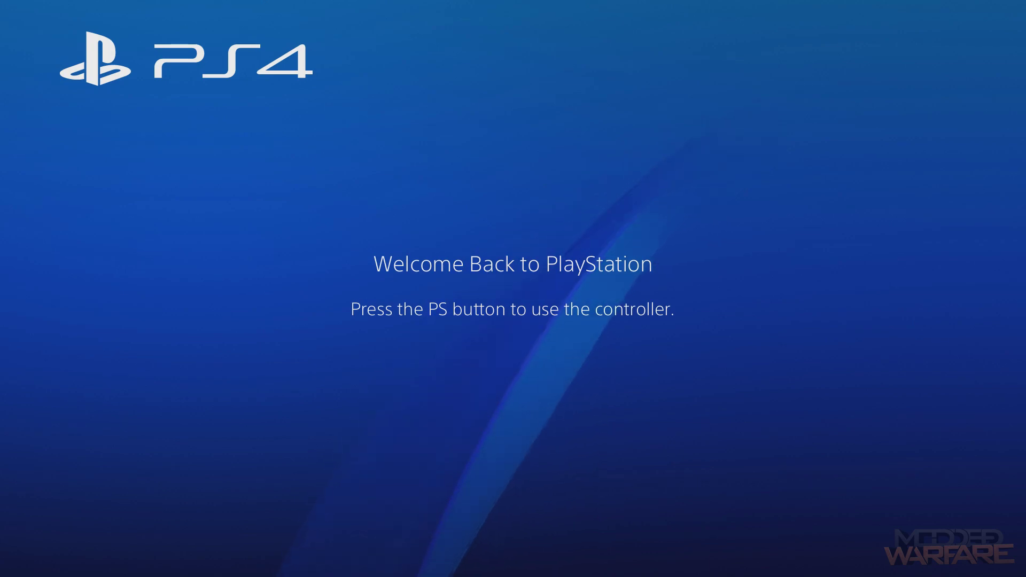
Log in with the user profile and open Settings from the function area.
key("Return")
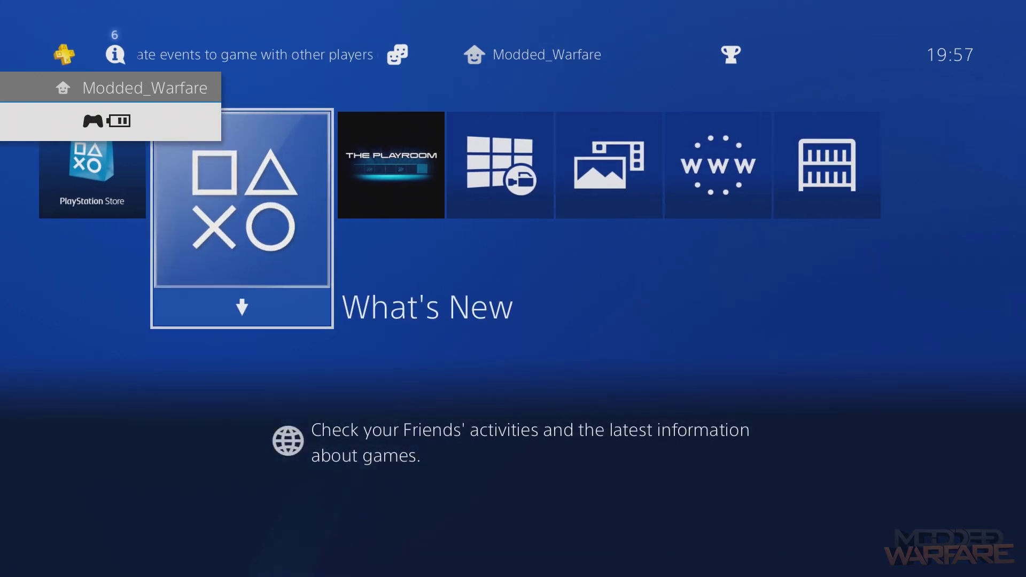
key("Left")
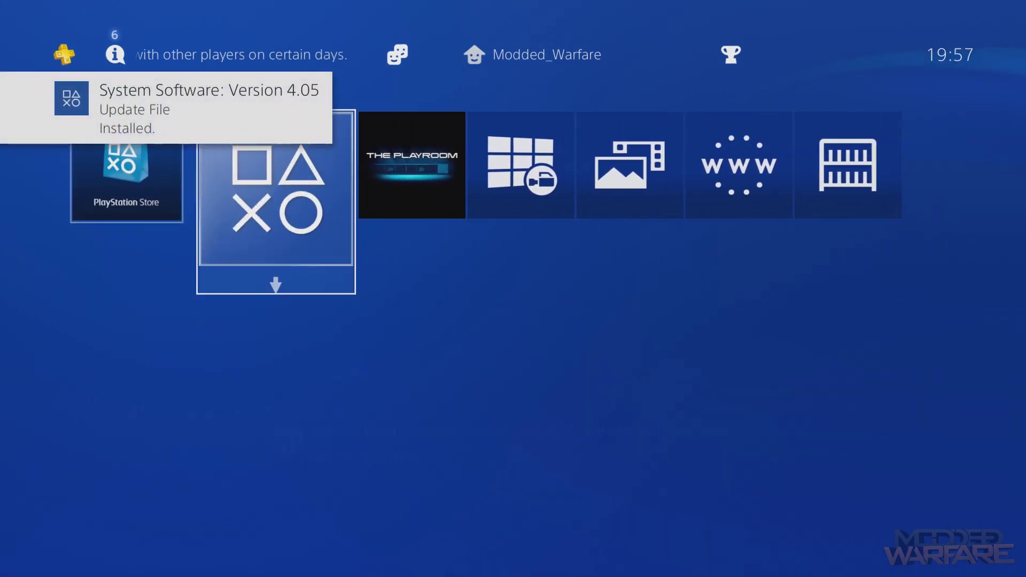
key("Right")
key("Right")
key("Left")
key("Up")
key("Right")
key("Return")
key("Down")
key("Down")
key("Down")
key("Down")
key("Down")
key("Down")
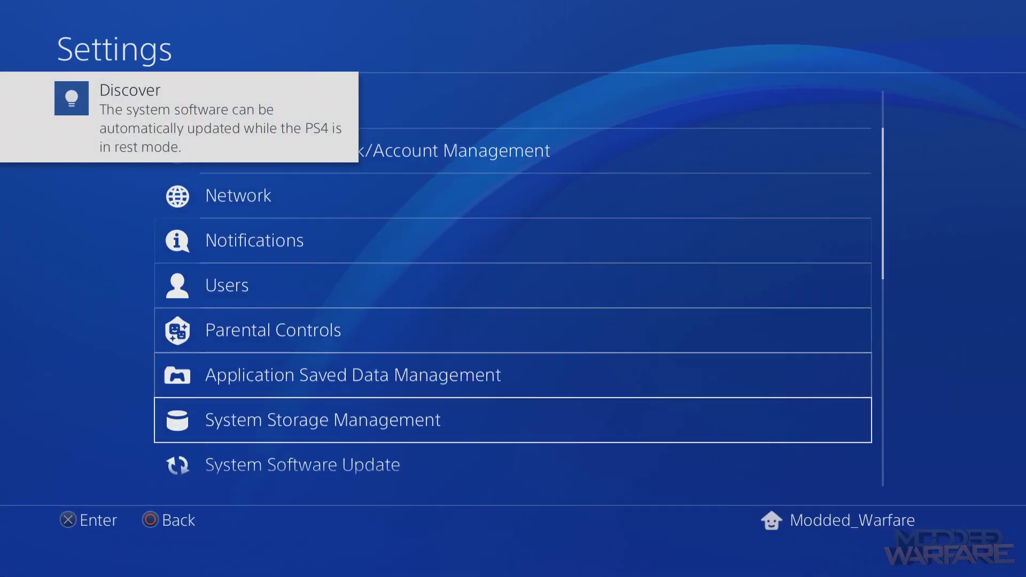
Open System > System Information, confirm version 4.05, and back out.
key("Down")
key("Down")
key("Down")
key("Up")
key("Up")
key("Down")
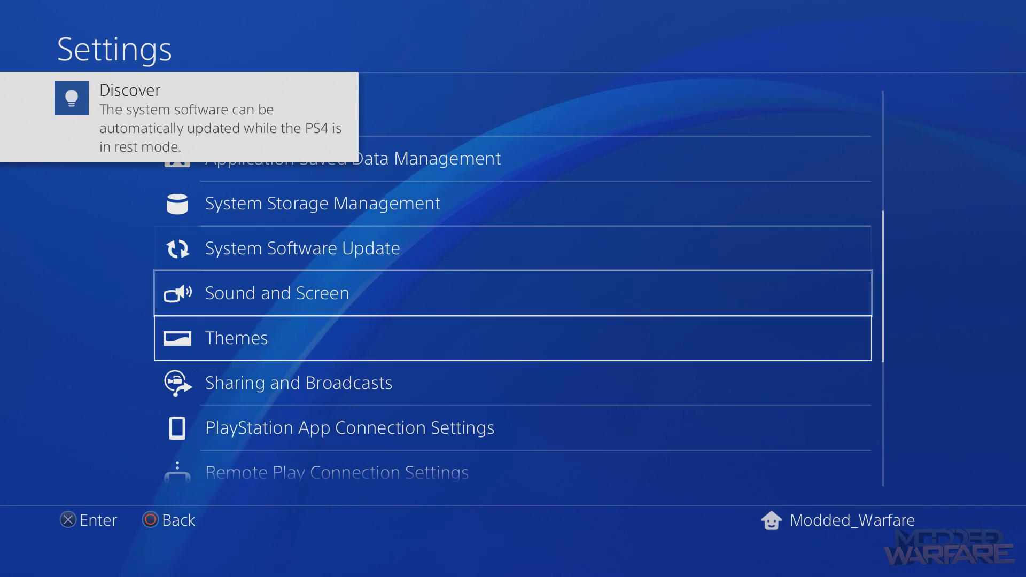
key("Down")
key("Down")
key("Down")
key("Down")
key("Down")
key("Down")
key("Down")
key("Down")
key("Down")
key("Down")
key("Return")
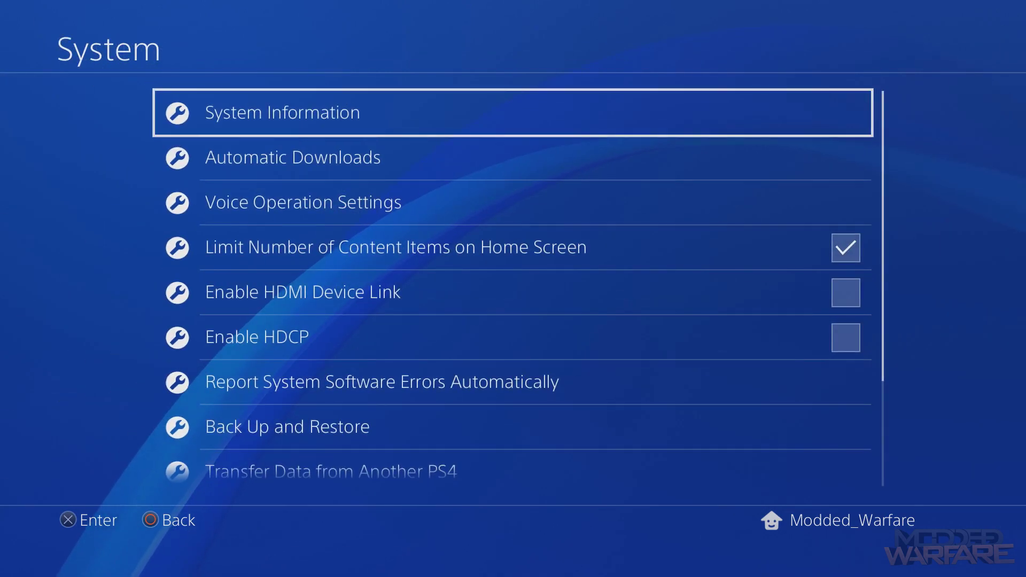
key("Return")
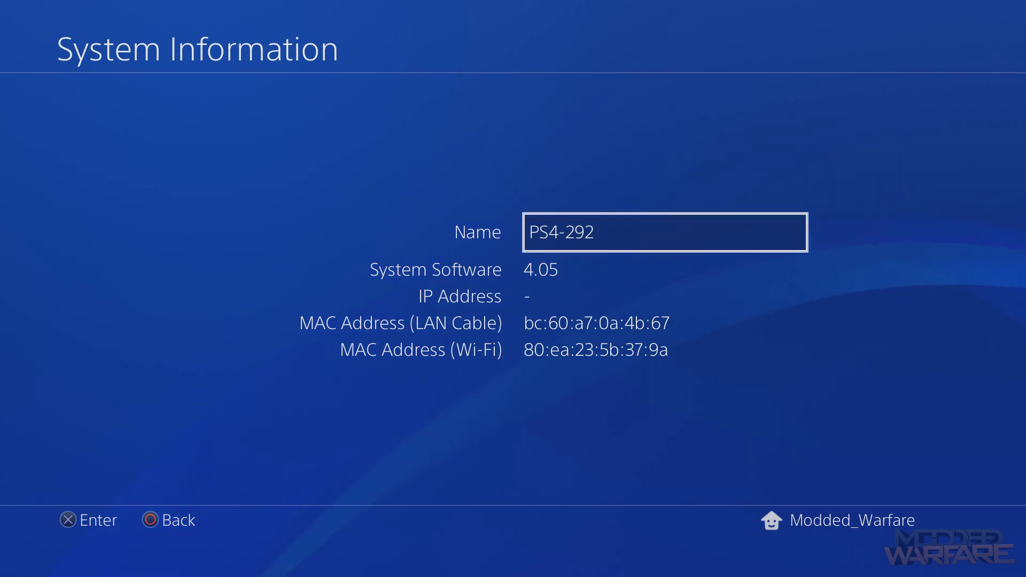
key("Escape")
key("Escape")
Return to the home screen, browse the tiles, and open Settings.
key("Escape")
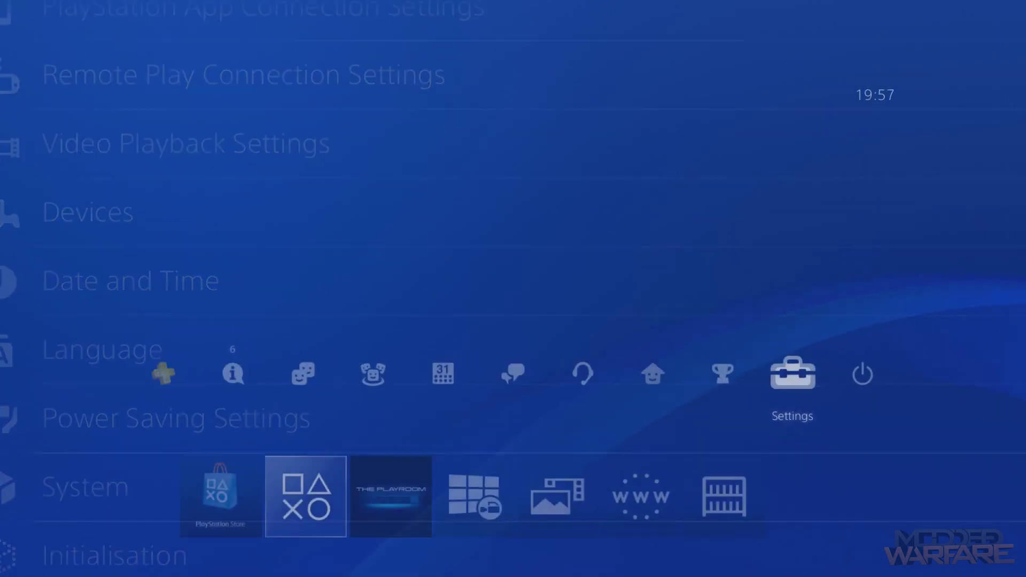
key("Escape")
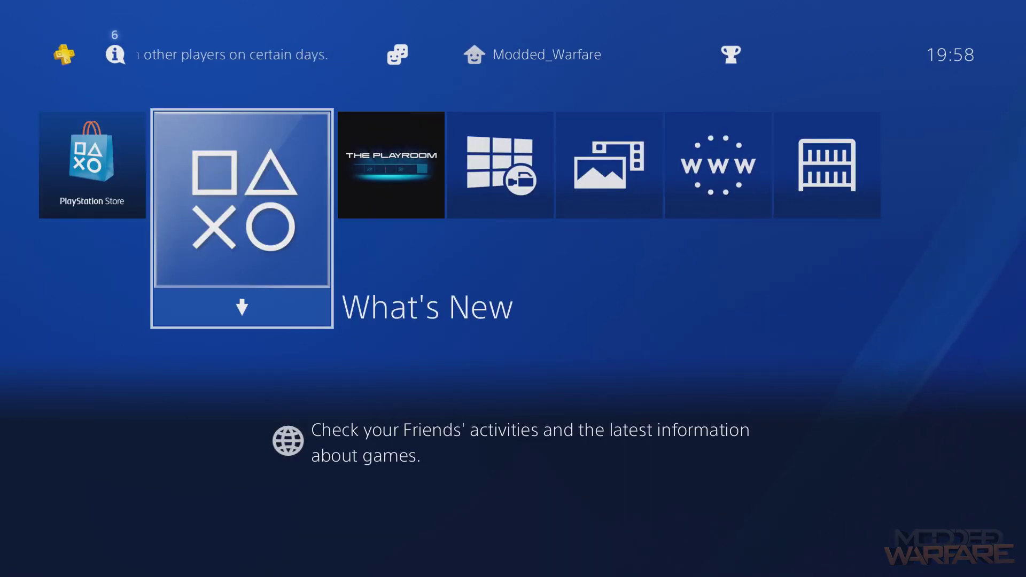
key("Up")
key("Right")
key("Left")
key("Left")
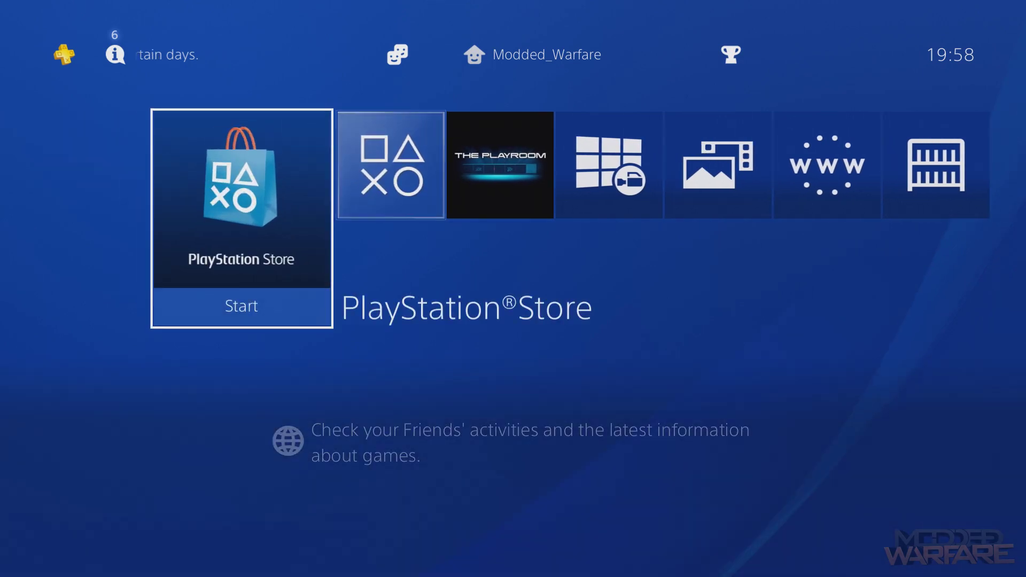
key("Right")
key("Right")
key("Left")
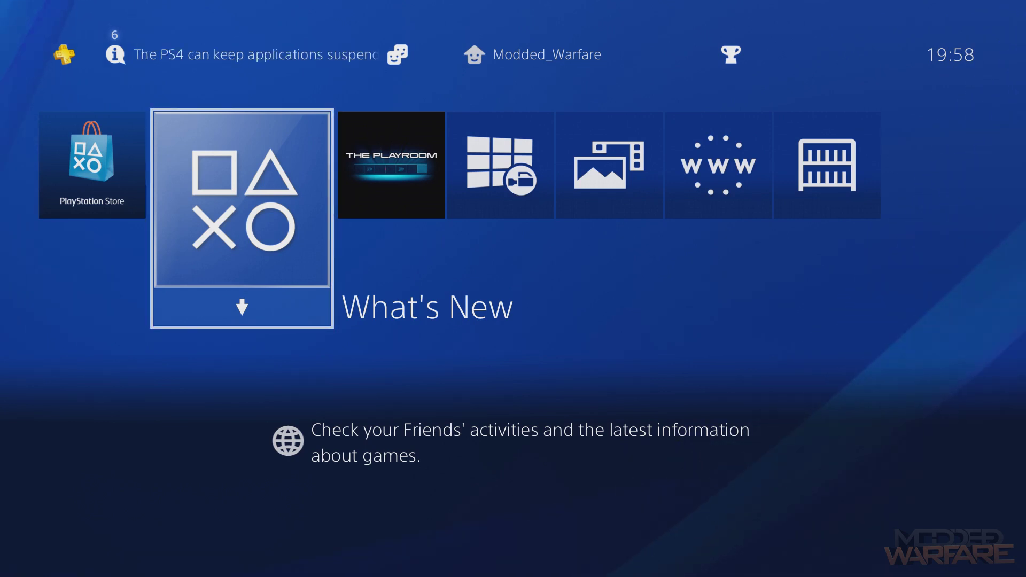
key("Right")
key("Right")
key("Right")
key("Right")
key("Right")
key("Up")
key("Left")
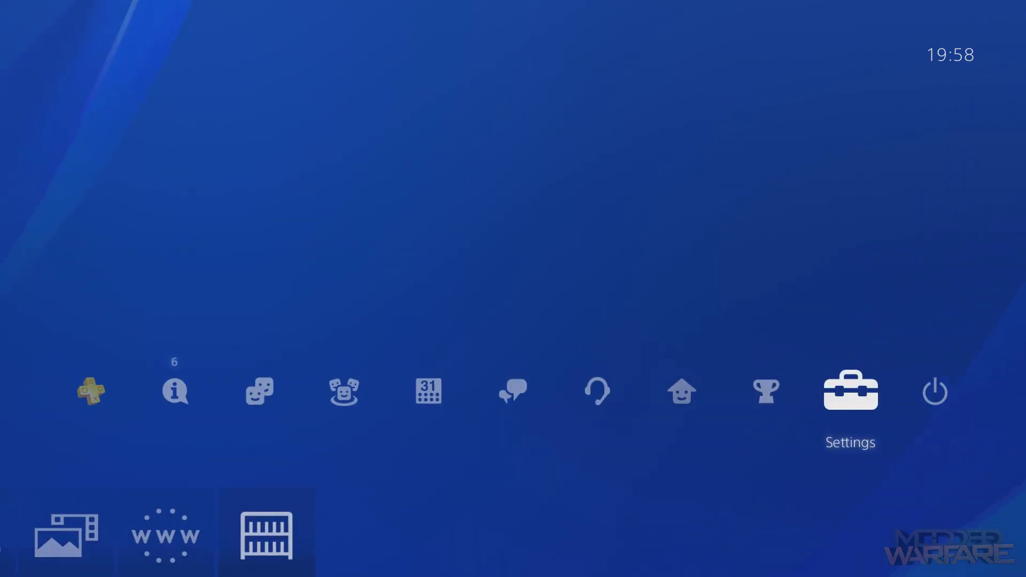
key("Return")
Look over the Network settings and back out to the Settings list.
key("Down")
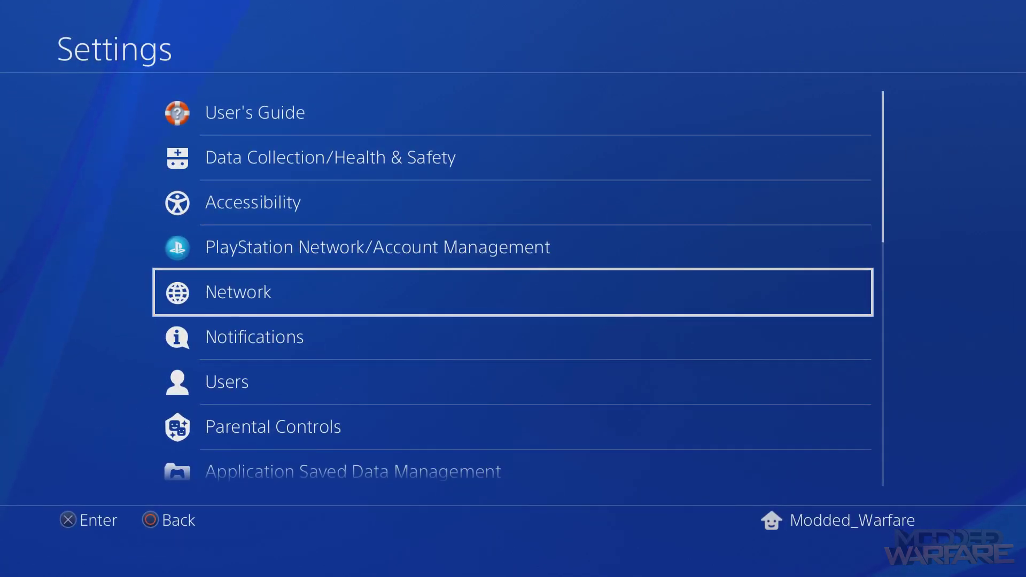
key("Return")
key("Return")
key("Down")
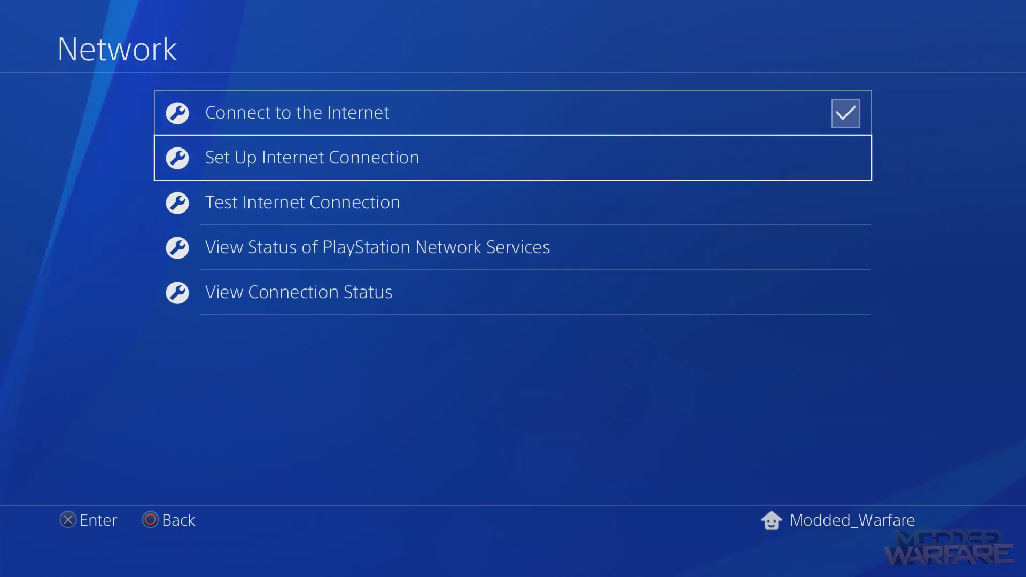
key("Up")
key("Escape")
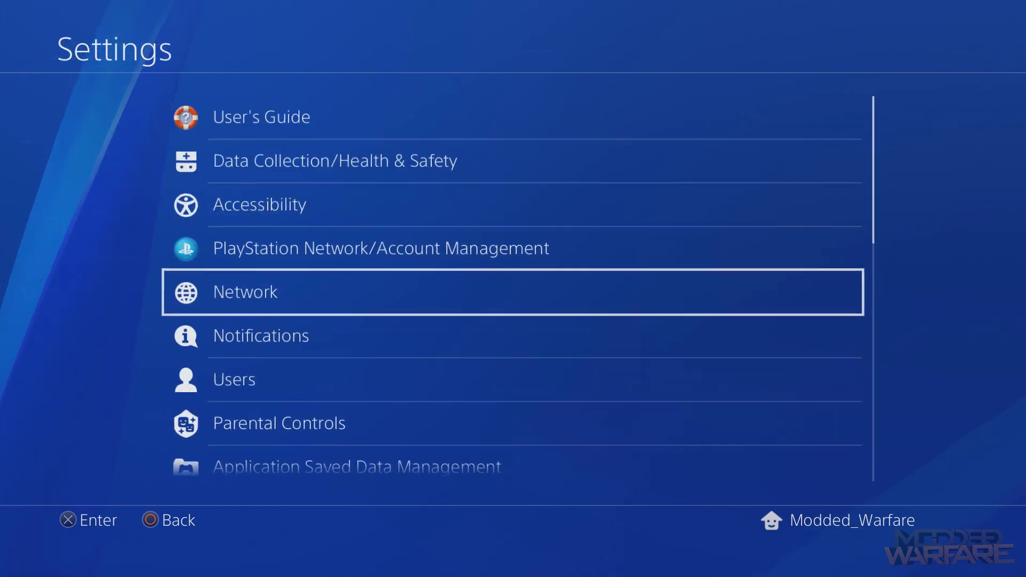
Open System > Automatic Downloads and check System Software Update Files is off.
key("Down")
key("Down")
key("Down")
key("Down")
key("Down")
key("Down")
key("Down")
key("Down")
key("Down")
key("Down")
key("Down")
key("Down")
key("Down")
key("Down")
key("Down")
key("Down")
key("Down")
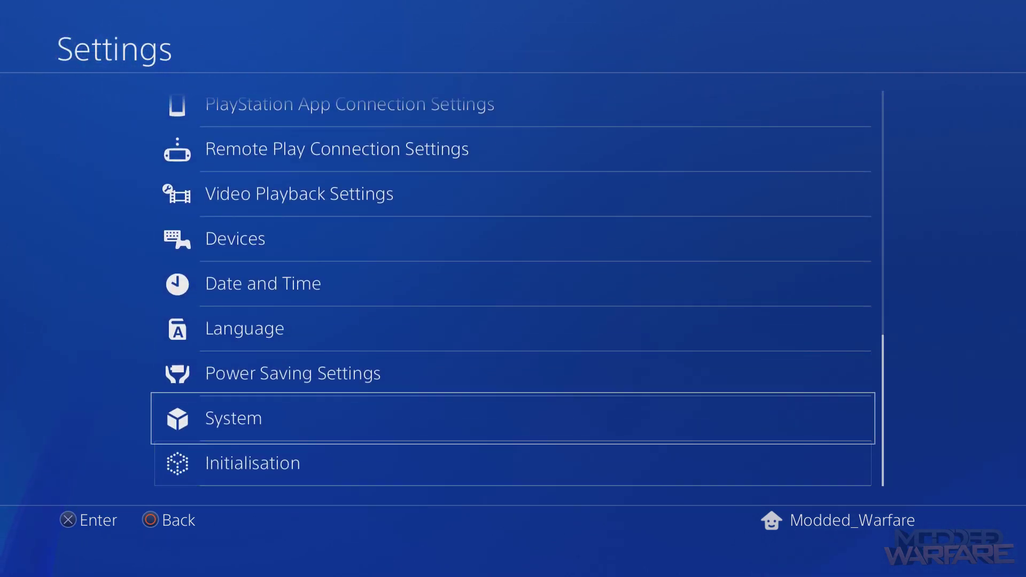
key("Return")
key("Down")
key("Down")
key("Return")
key("Down")
key("Down")
key("Up")
key("Up")
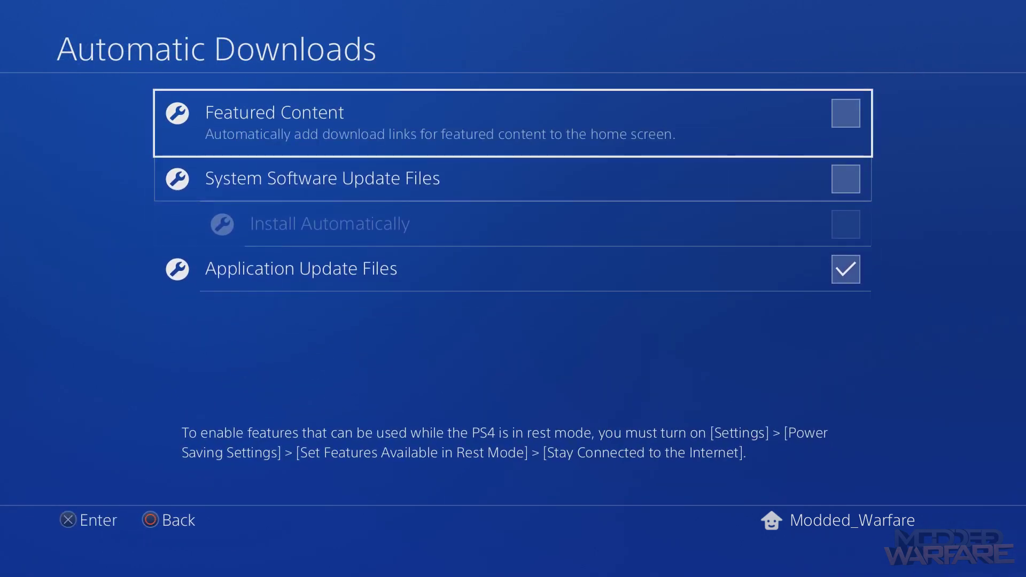
Leave Automatic Downloads, enter Network settings and show the LAN internet connection status.
key("Escape")
key("Escape")
key("Up")
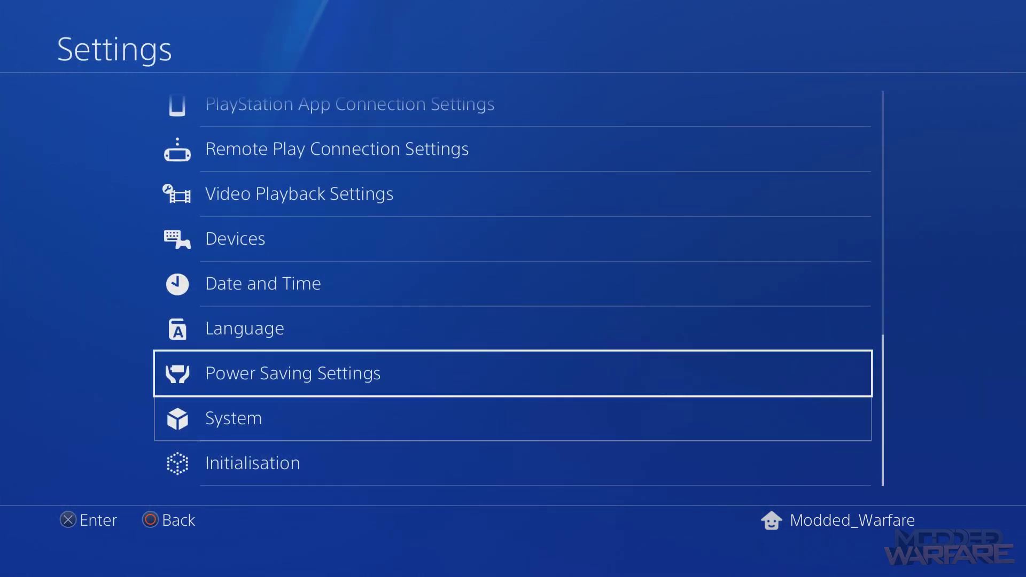
key("Up")
key("Up")
key("Up")
key("Up")
key("Up")
key("Up")
key("Up")
key("Up")
key("Up")
key("Up")
key("Up")
key("Up")
key("Up")
key("Up")
key("Up")
key("Up")
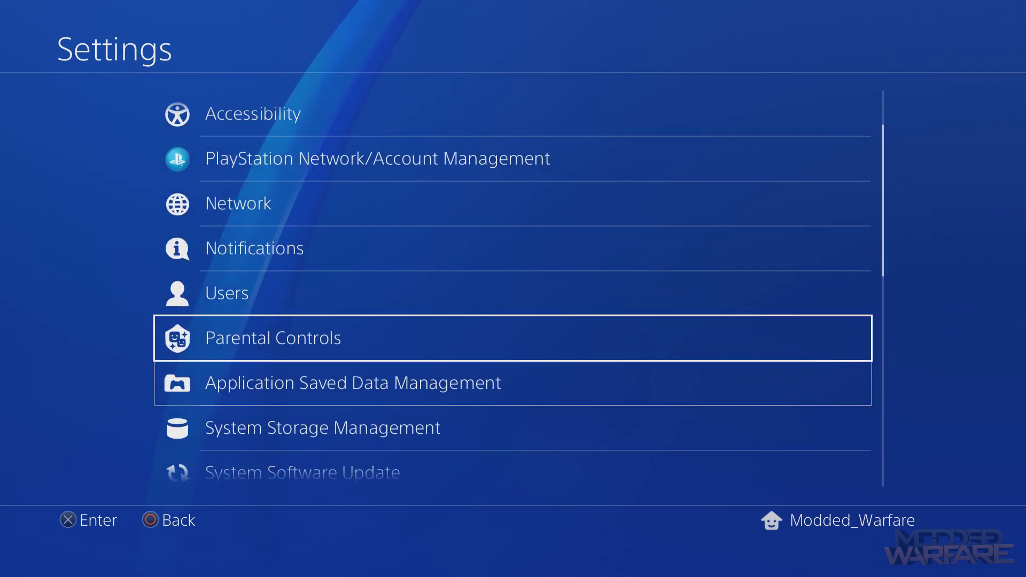
key("Up")
key("Return")
key("Down")
key("Down")
key("Down")
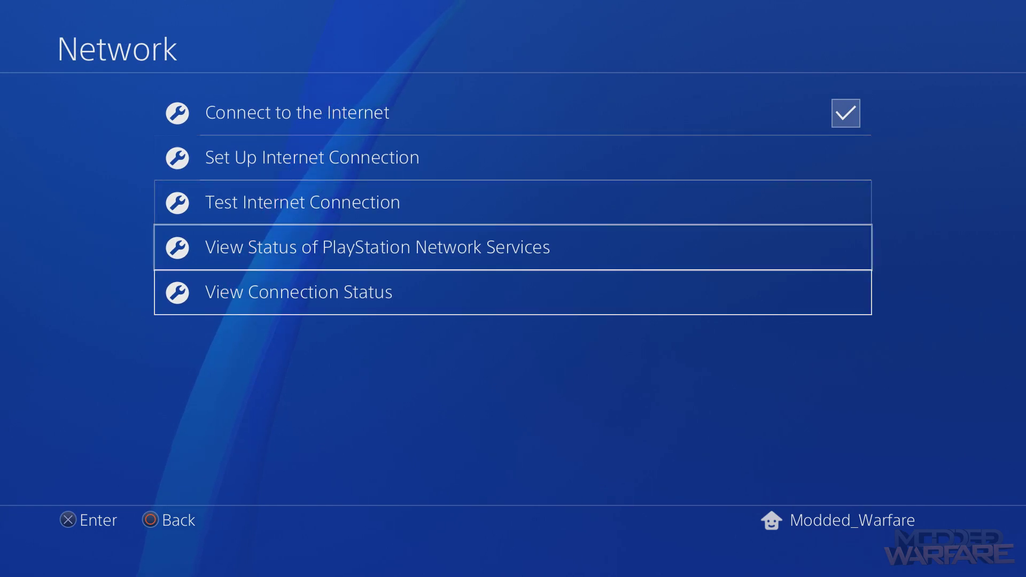
key("Return")
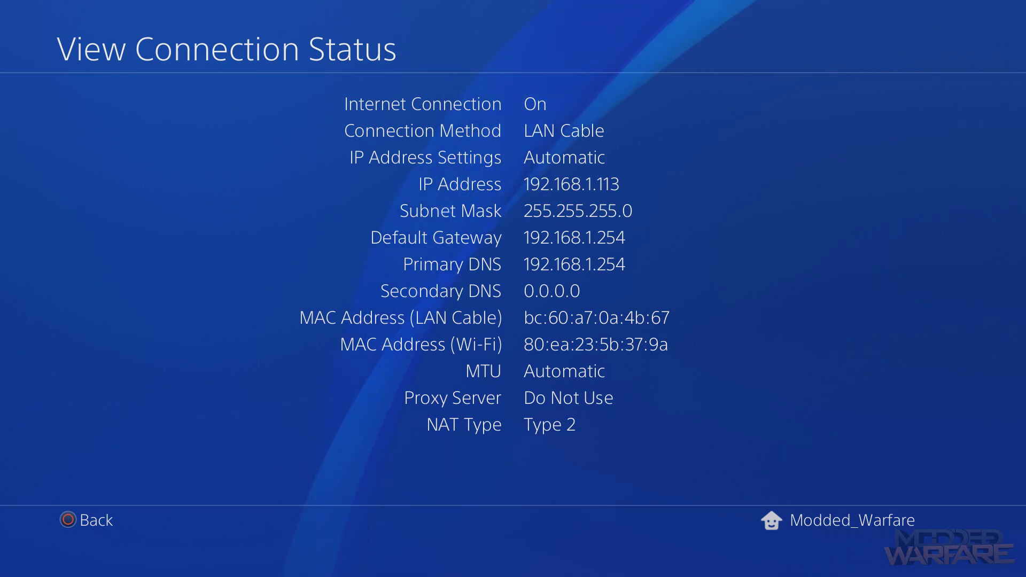
Back out of the connection status and Settings to the home screen.
key("Escape")
key("Escape")
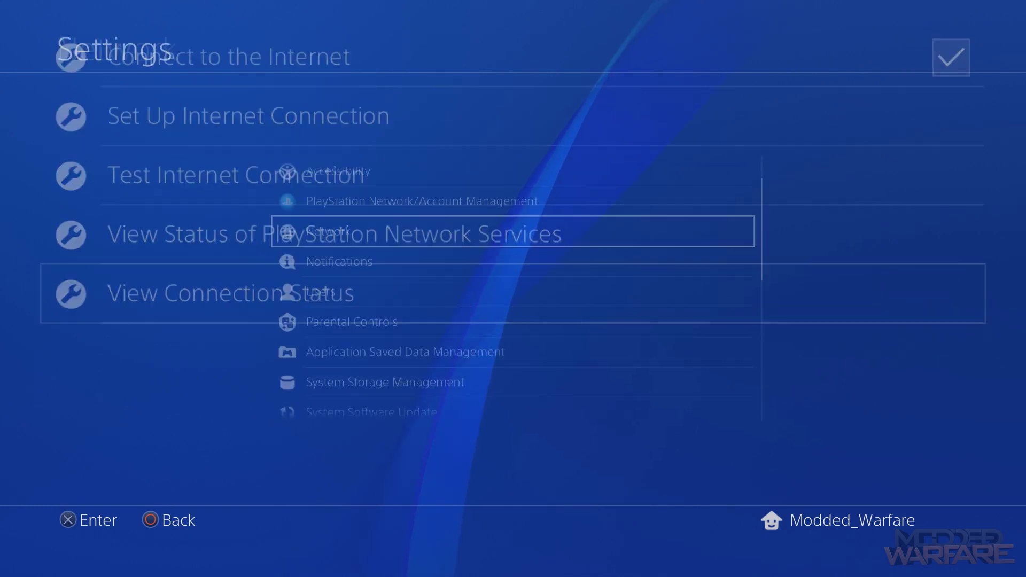
key("Down")
key("Up")
key("Up")
key("Up")
key("Down")
key("Down")
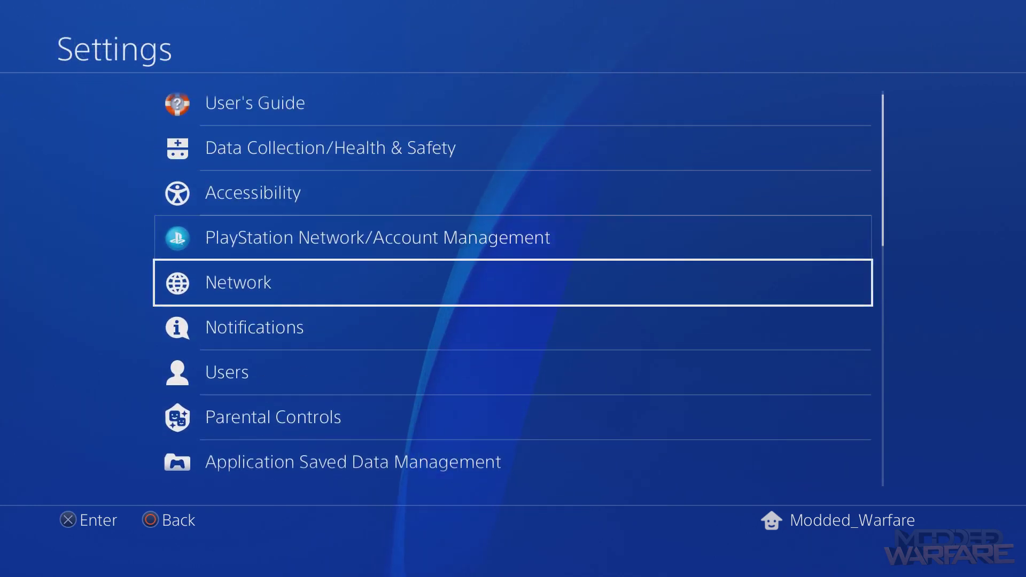
key("Up")
key("Up")
key("Up")
key("Up")
key("Escape")
key("Down")
Start the Internet Browser from its home-screen tile.
key("Left")
key("Left")
key("Left")
key("Left")
key("Left")
key("Left")
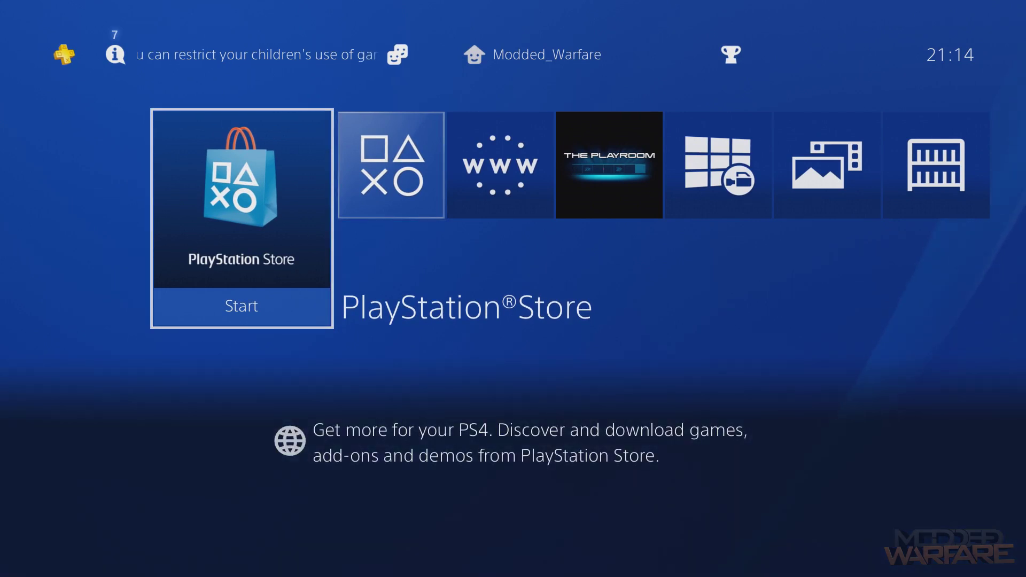
key("Right")
key("Right")
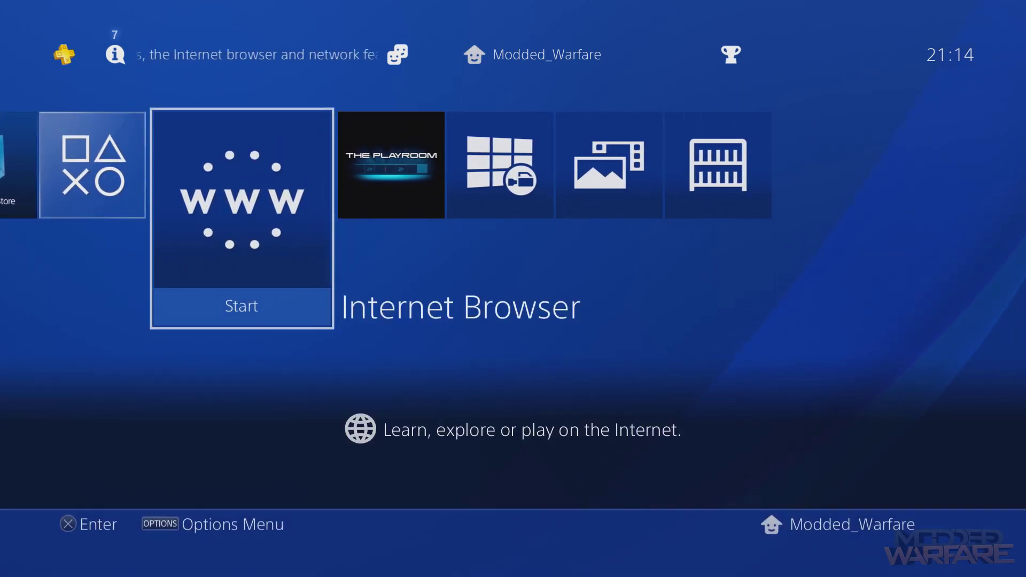
key("Right")
key("Left")
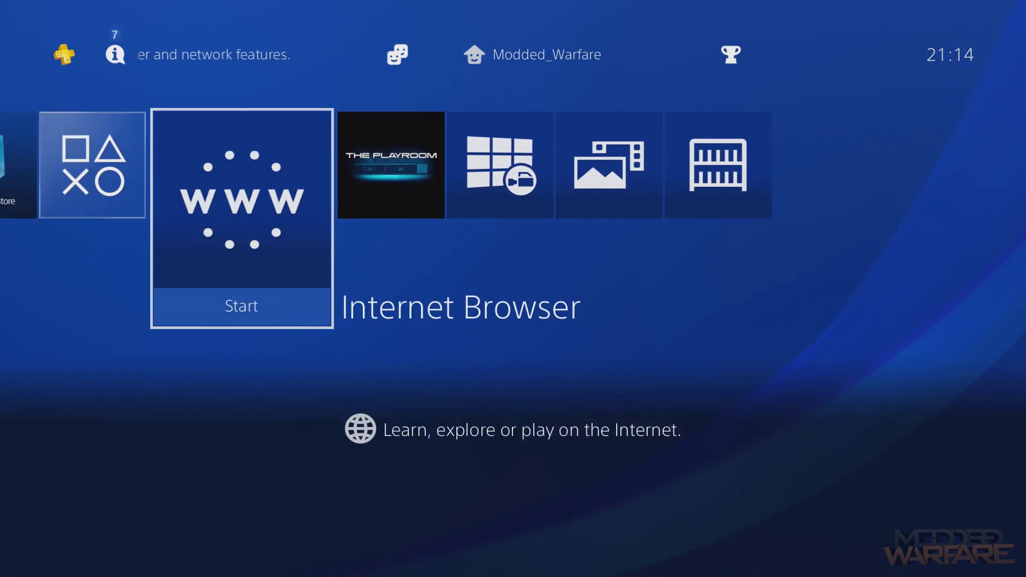
key("Return")
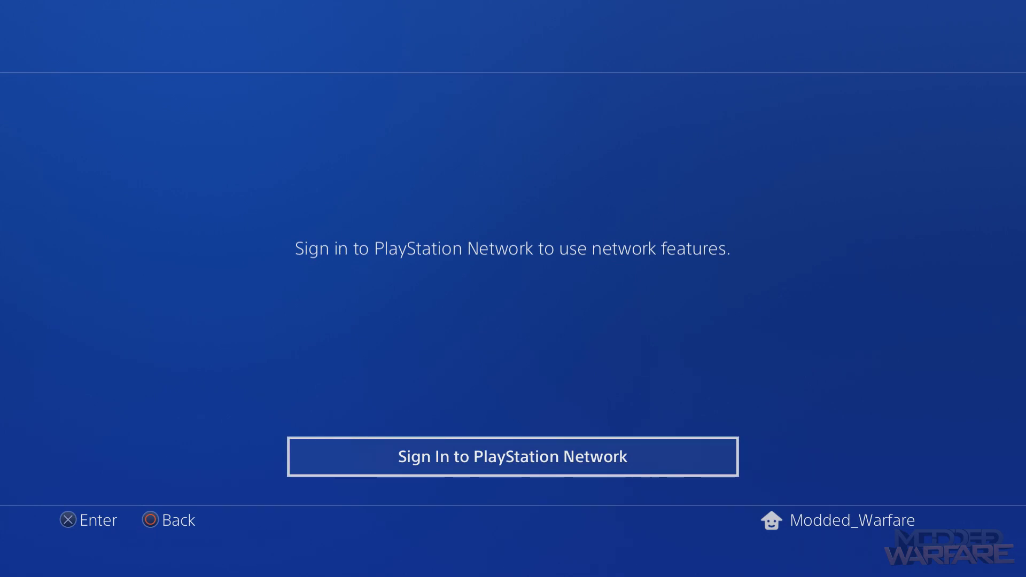
Close the PlayStation Network sign-in prompt, which returns each time the Internet Browser is relaunched.
key("Escape")
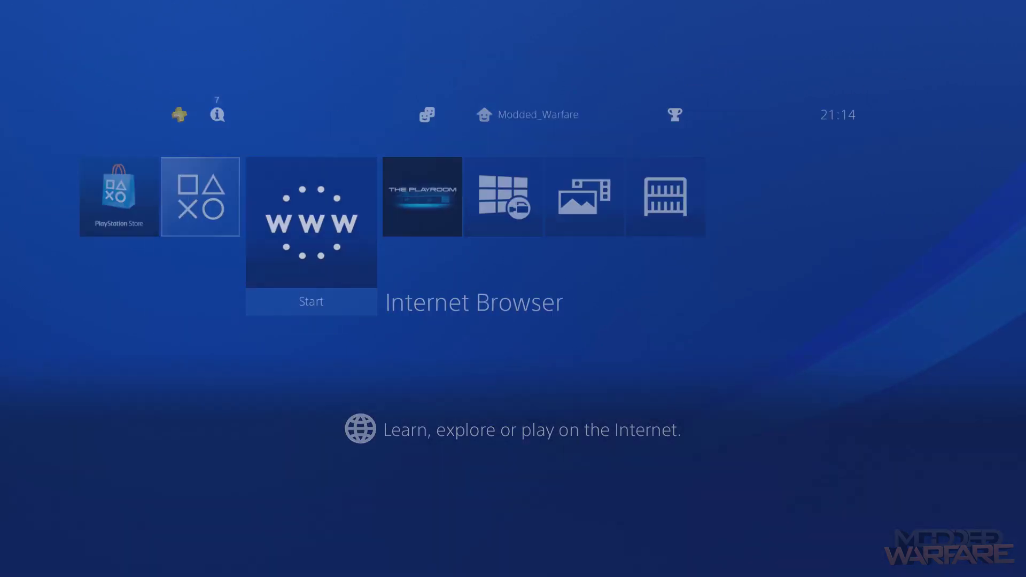
key("Return")
key("Escape")
key("Return")
key("Escape")
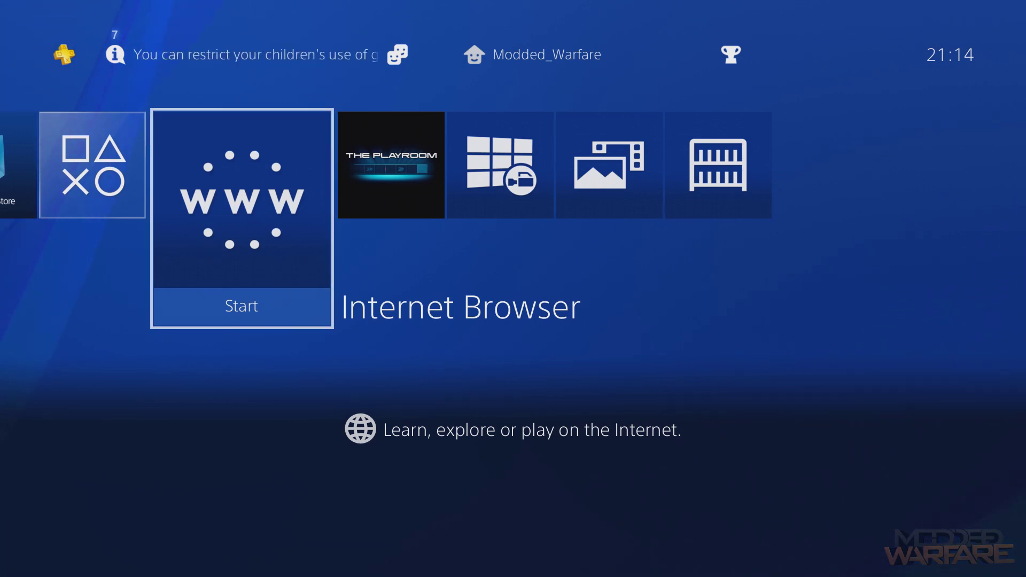
Move from the home tiles up to Settings in the function area.
key("Right")
key("Right")
key("Right")
key("Right")
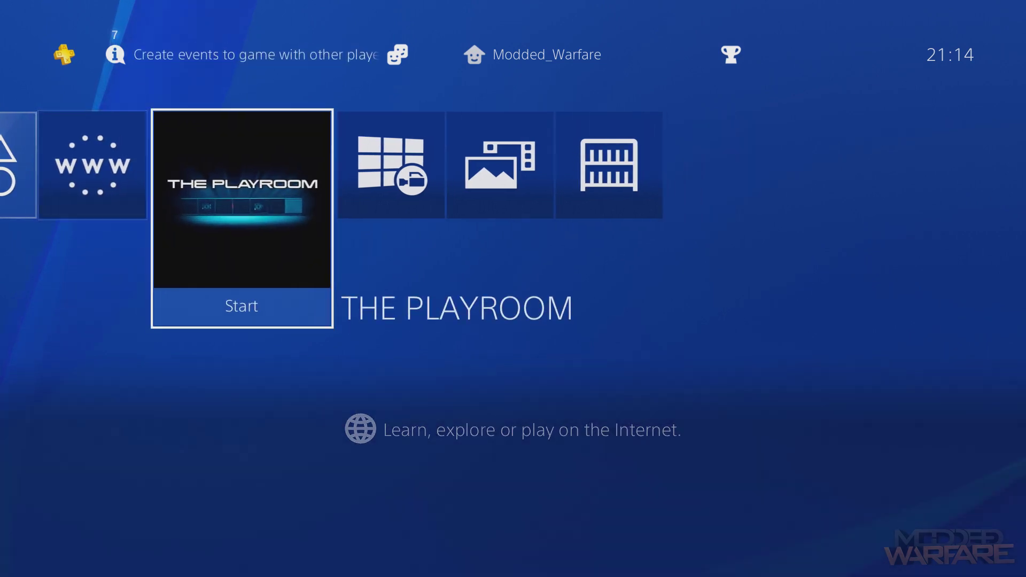
key("Up")
key("Left")
key("Return")
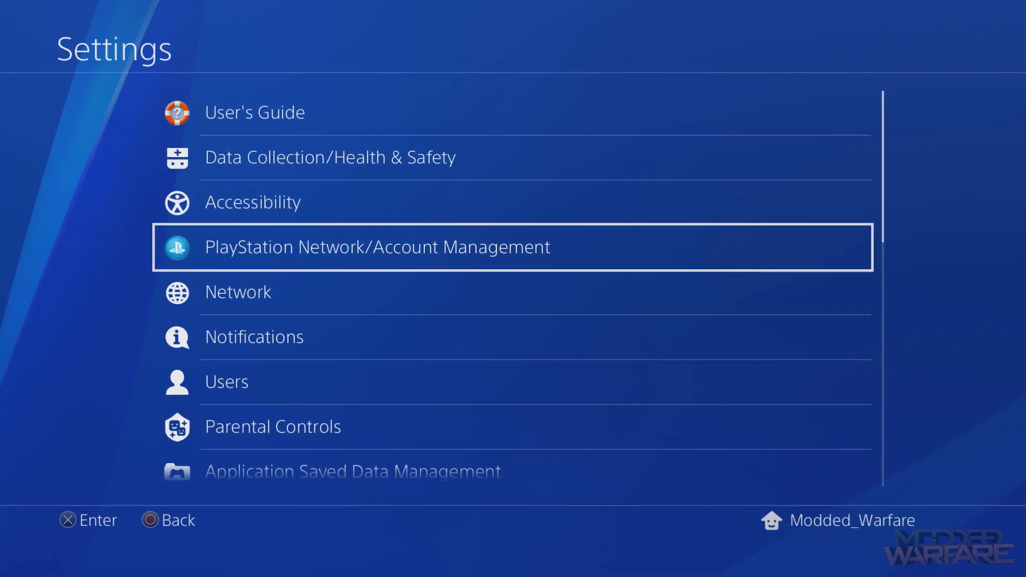
key("Up")
key("Return")
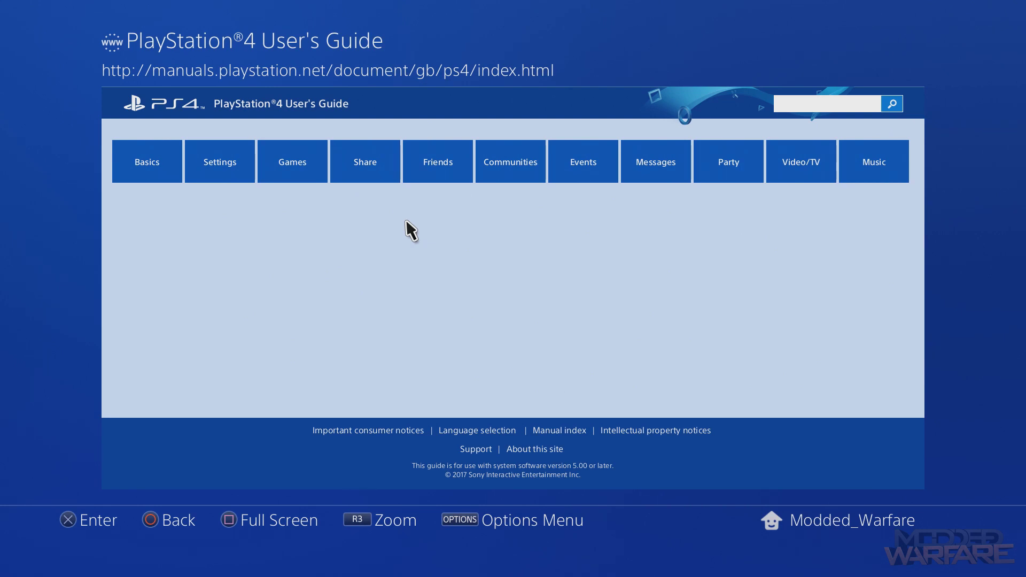
key("Escape")
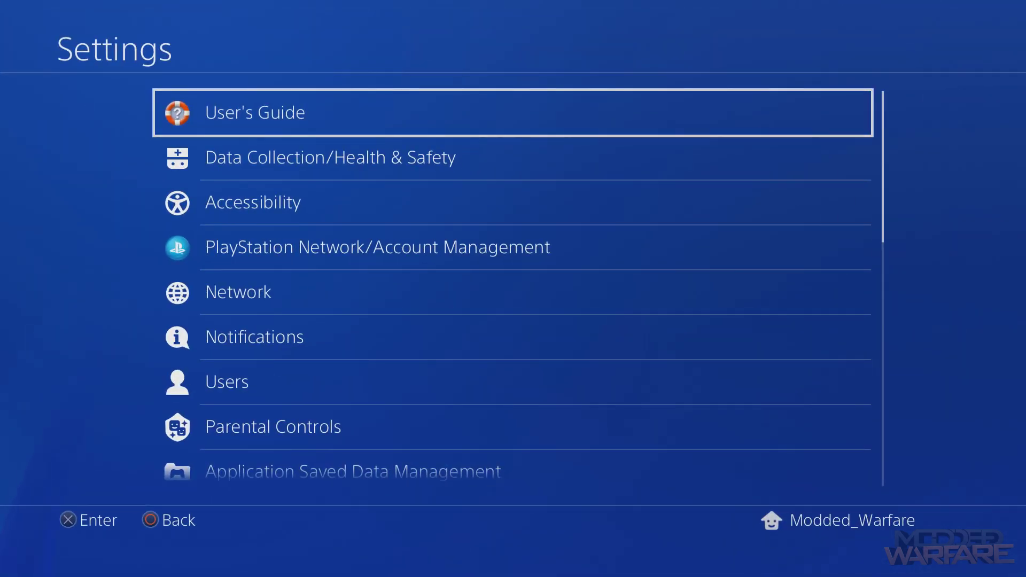